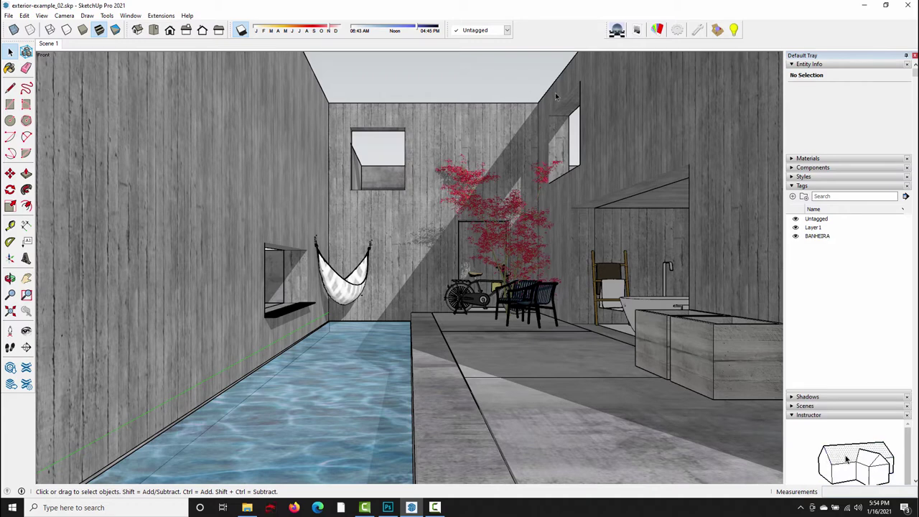
Step: Show the Podium Options Environment settings, ticking Caustics and then leaving it unticked
{"action": "left_click", "coordinate": [678, 30]}
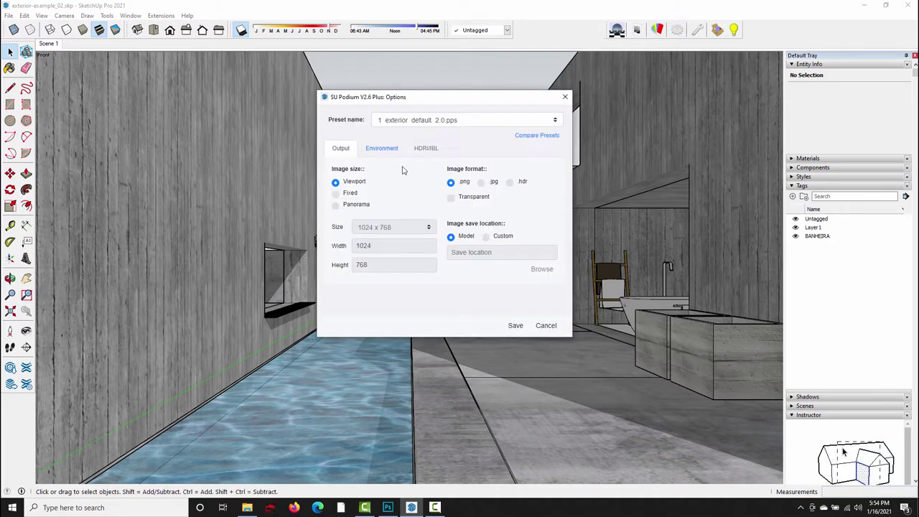
{"action": "left_click", "coordinate": [393, 153]}
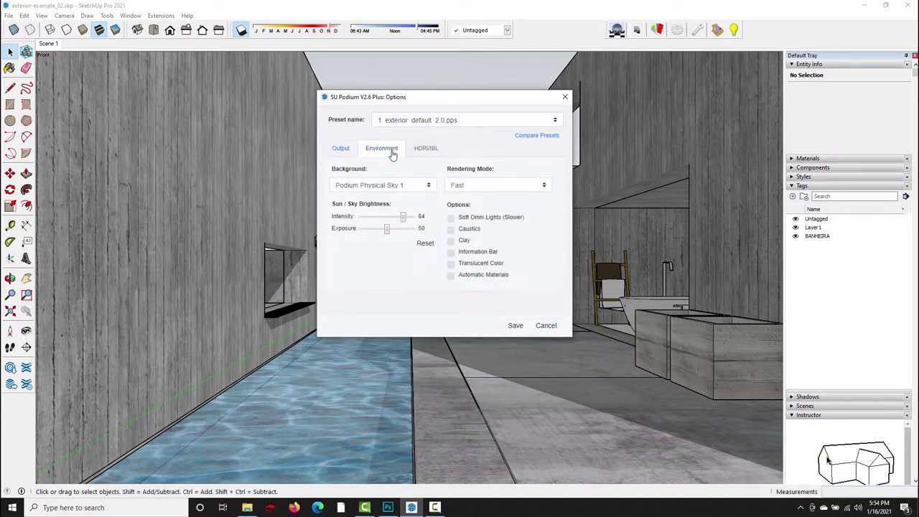
{"action": "left_click", "coordinate": [452, 230]}
{"action": "left_click", "coordinate": [451, 230]}
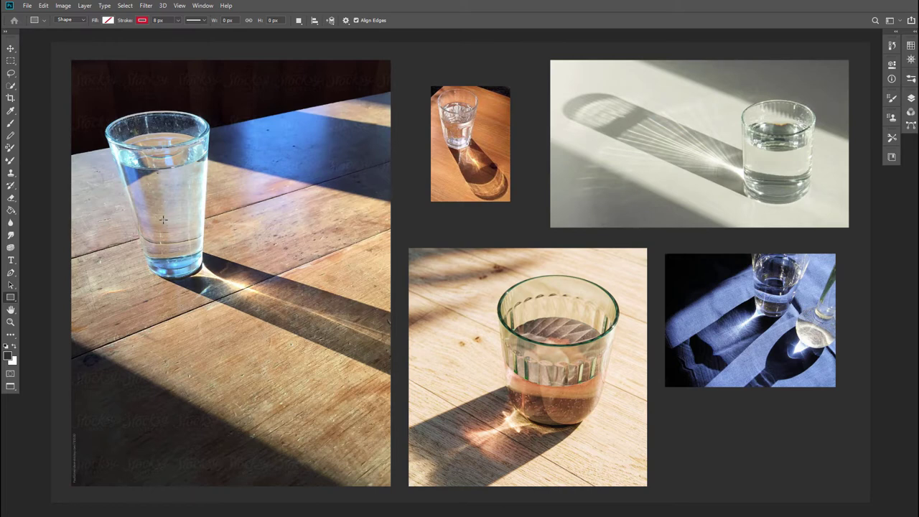
Step: Draw 8 px red rectangles around the caustic light in all five glass photos
{"action": "left_click_drag", "start_coordinate": [152, 203], "coordinate": [319, 326]}
{"action": "left_click_drag", "start_coordinate": [446, 129], "coordinate": [514, 188]}
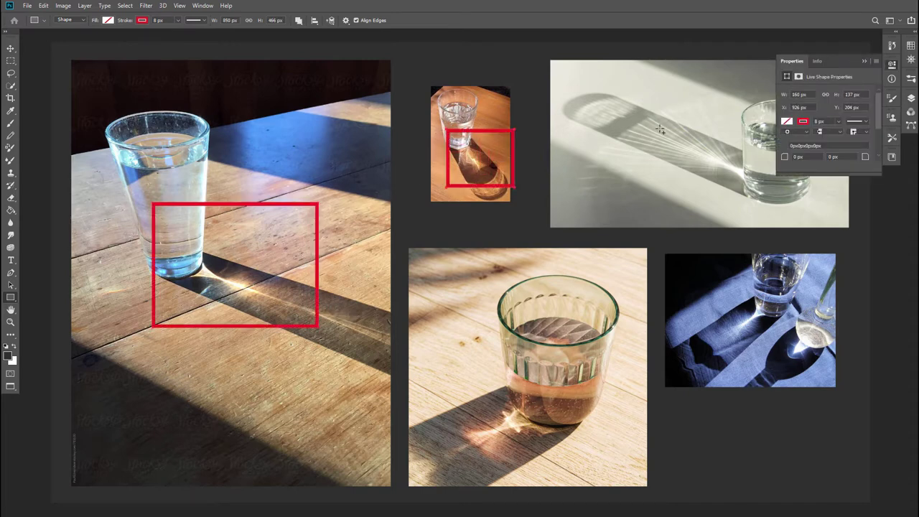
{"action": "left_click_drag", "start_coordinate": [659, 128], "coordinate": [735, 179]}
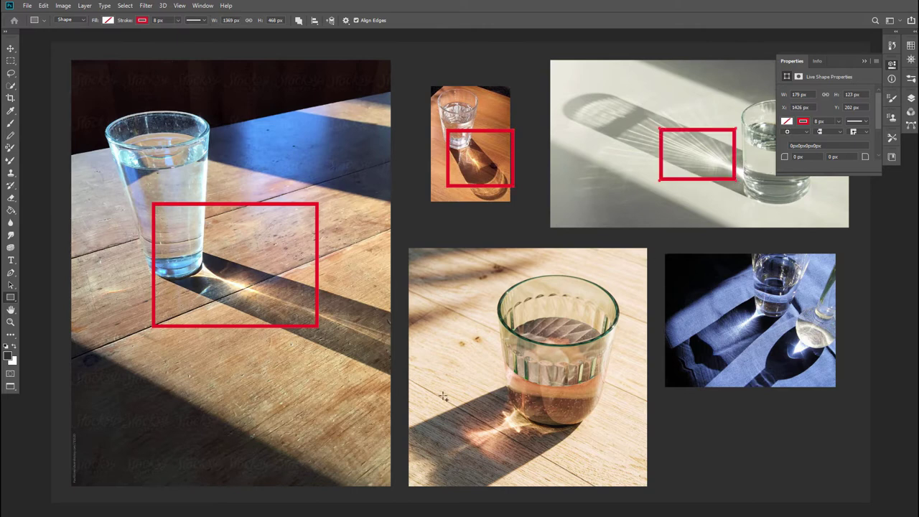
{"action": "mouse_move", "coordinate": [444, 396]}
{"action": "left_mouse_down"}
{"action": "mouse_move", "coordinate": [506, 410]}
{"action": "mouse_move", "coordinate": [540, 454]}
{"action": "left_mouse_up"}
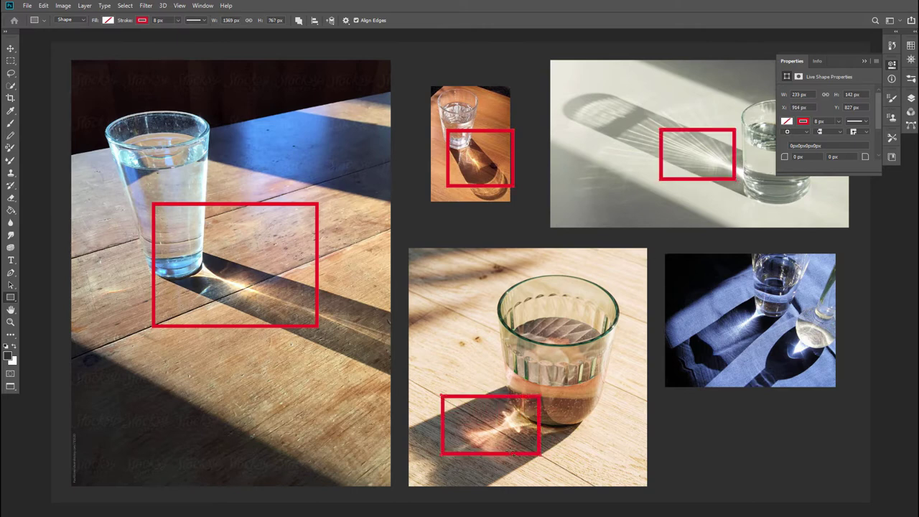
{"action": "left_click_drag", "start_coordinate": [688, 285], "coordinate": [780, 352]}
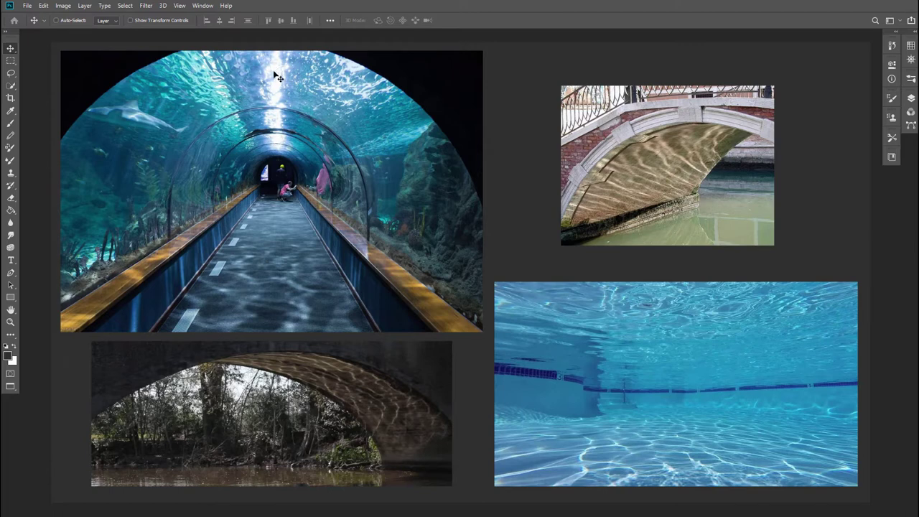
Step: Nudge one ripple caustics photo slightly with the Move tool
{"action": "left_click_drag", "start_coordinate": [275, 88], "coordinate": [279, 146]}
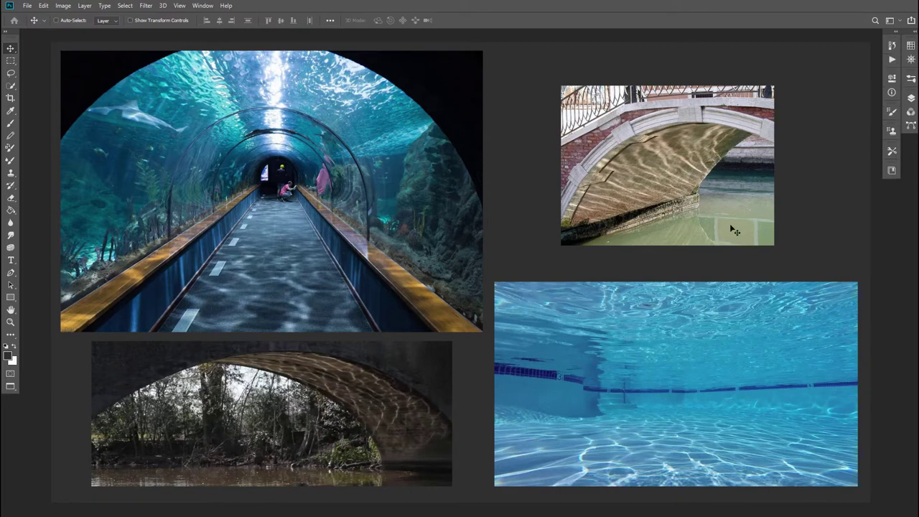
Step: Hide the Ripple caustics group in the Layers panel to reveal the outlined glass photos
{"action": "left_click", "coordinate": [910, 99]}
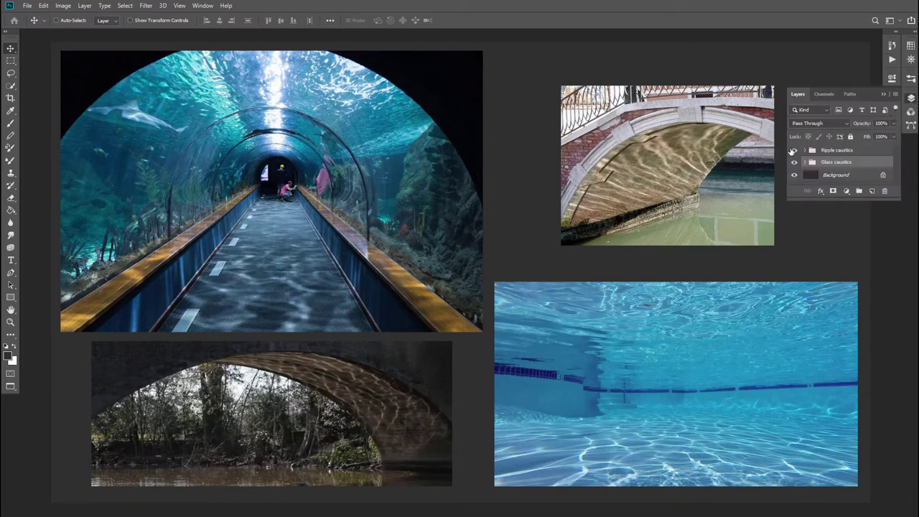
{"action": "left_click", "coordinate": [794, 150]}
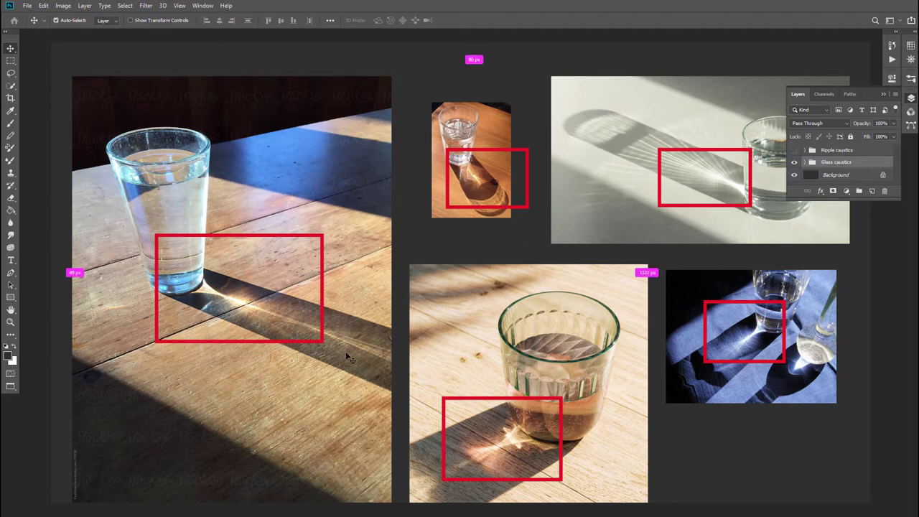
Step: Zoom out and back in, then make the Ripple caustics group visible again
{"action": "key", "text": "ctrl+minus"}
{"action": "key", "text": "ctrl+minus"}
{"action": "key", "text": "ctrl+minus"}
{"action": "key", "text": "ctrl+minus"}
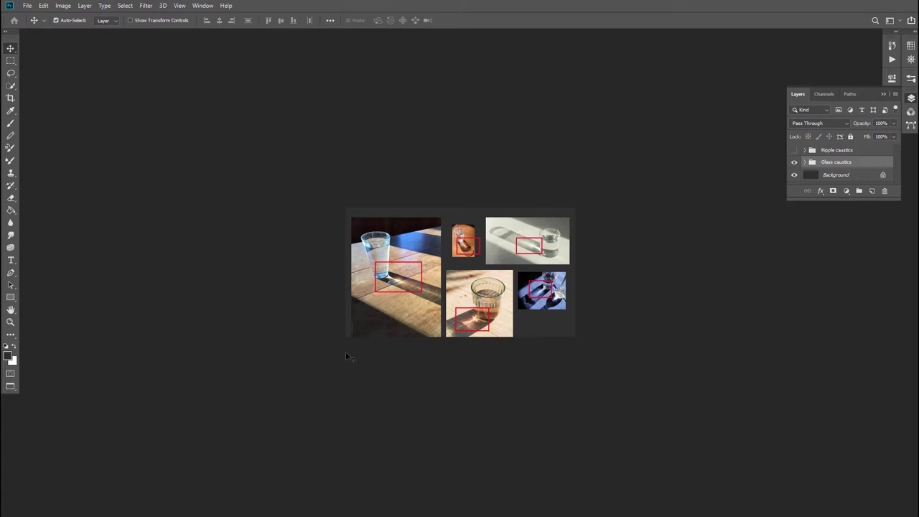
{"action": "key", "text": "ctrl+0"}
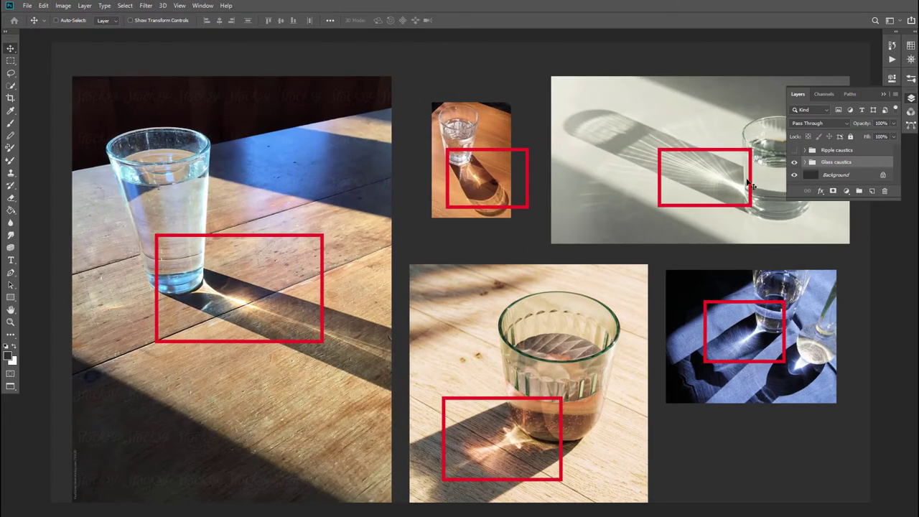
{"action": "left_click", "coordinate": [794, 151]}
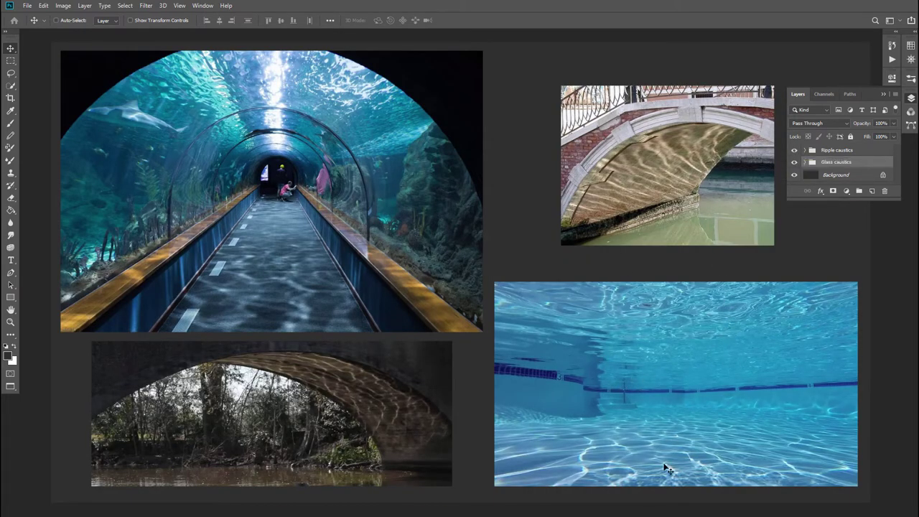
Step: Return to Standard Screen Mode and bring up the 90million5000px.png courtyard render
{"action": "left_click", "coordinate": [180, 5]}
{"action": "mouse_move", "coordinate": [201, 154]}
{"action": "left_click", "coordinate": [303, 154]}
{"action": "left_click", "coordinate": [215, 36]}
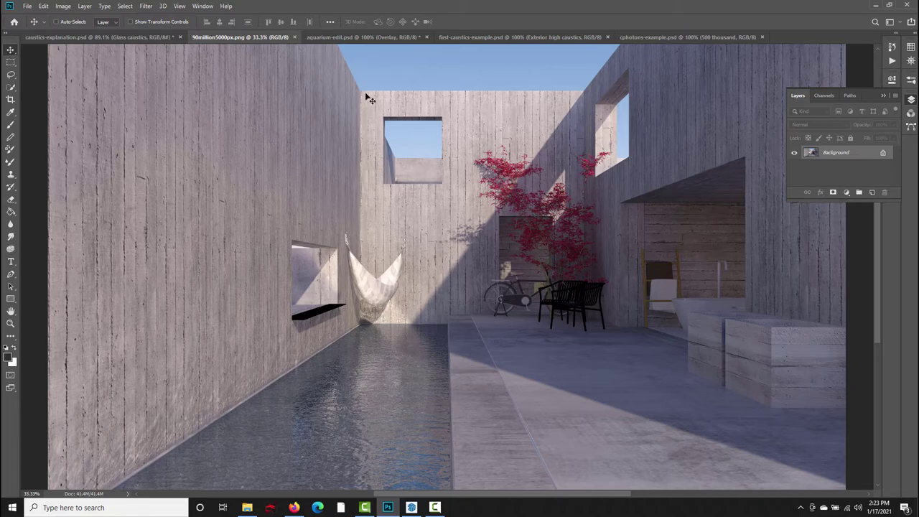
Step: Flip between aquarium-edit.psd, caustics-explanation.psd and 90million5000px.png, ending on aquarium-edit.psd
{"action": "left_click", "coordinate": [366, 37]}
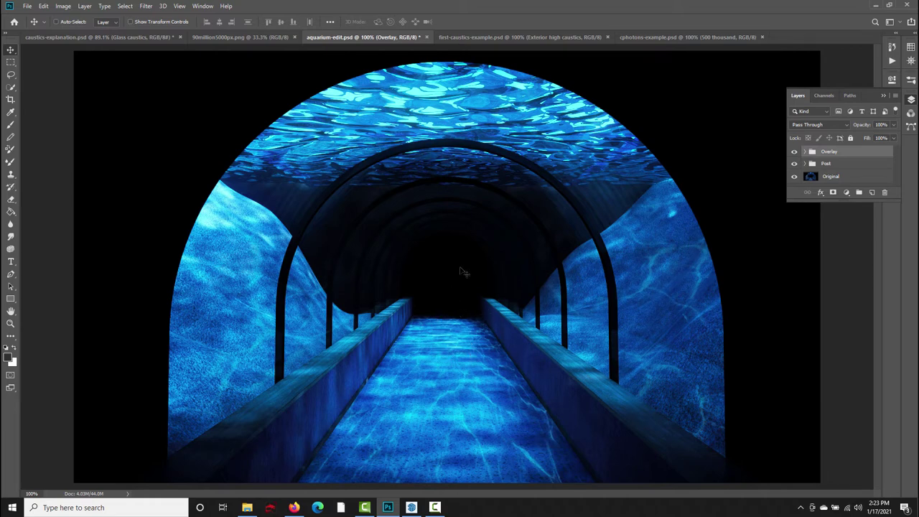
{"action": "left_click", "coordinate": [140, 39]}
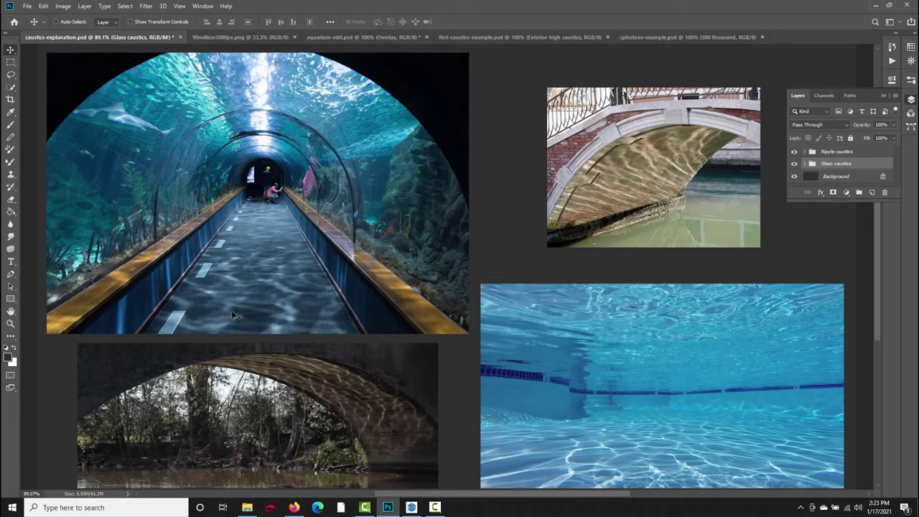
{"action": "left_click", "coordinate": [350, 39]}
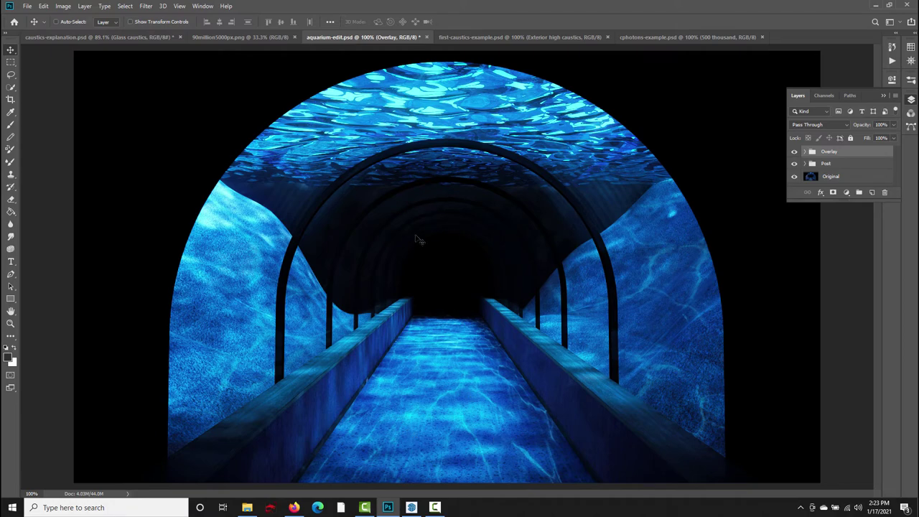
{"action": "left_click", "coordinate": [147, 38]}
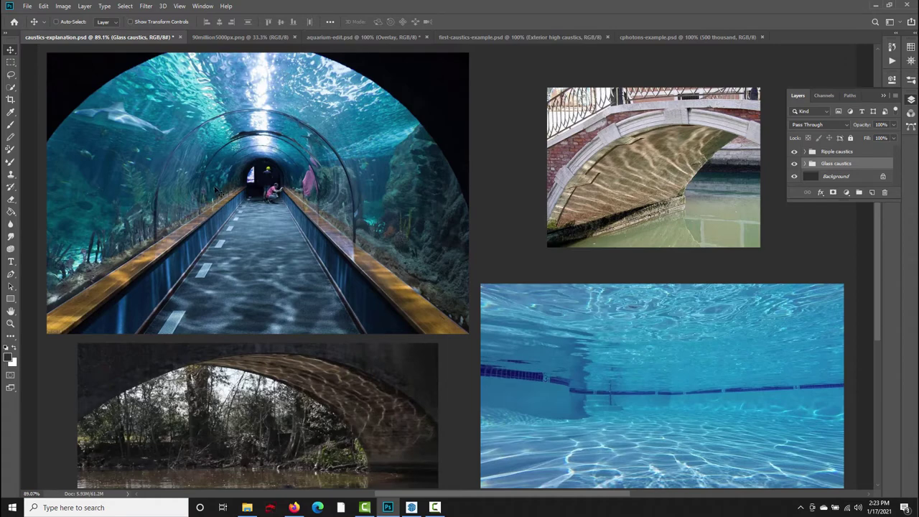
{"action": "left_click", "coordinate": [334, 37]}
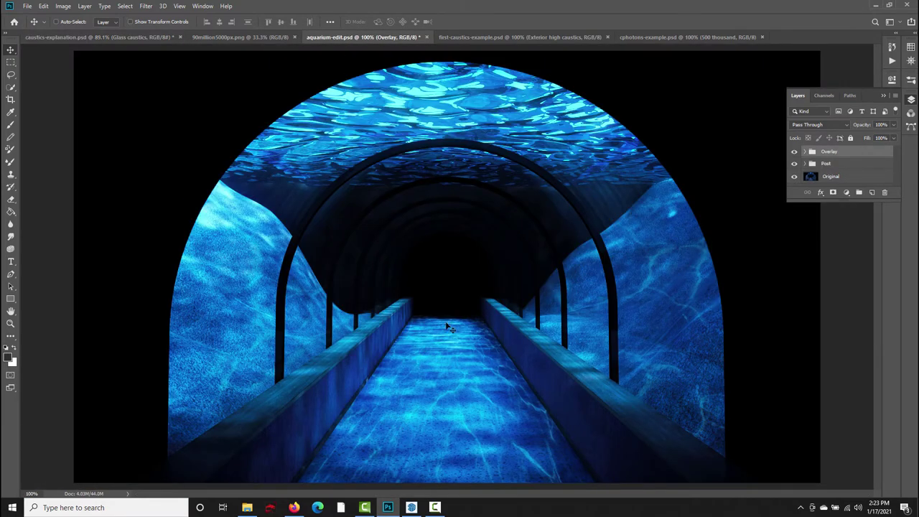
{"action": "left_click", "coordinate": [243, 38]}
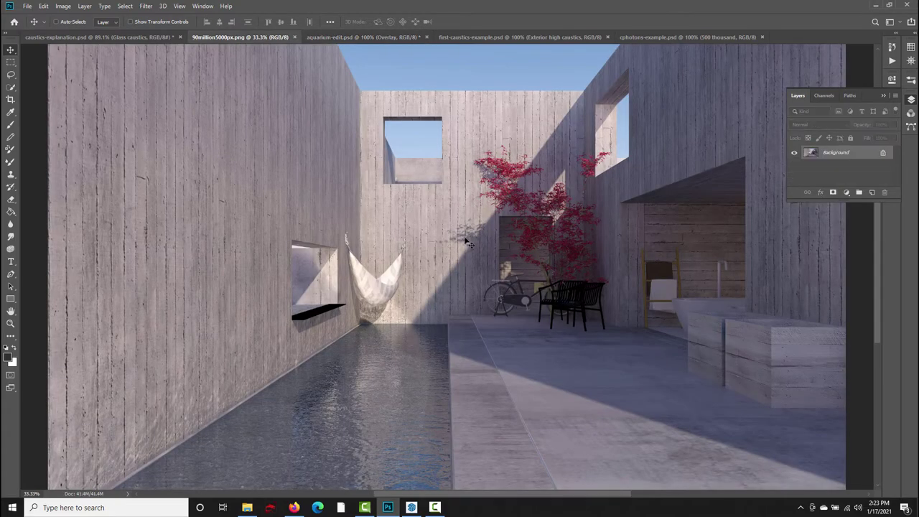
{"action": "left_click", "coordinate": [387, 38]}
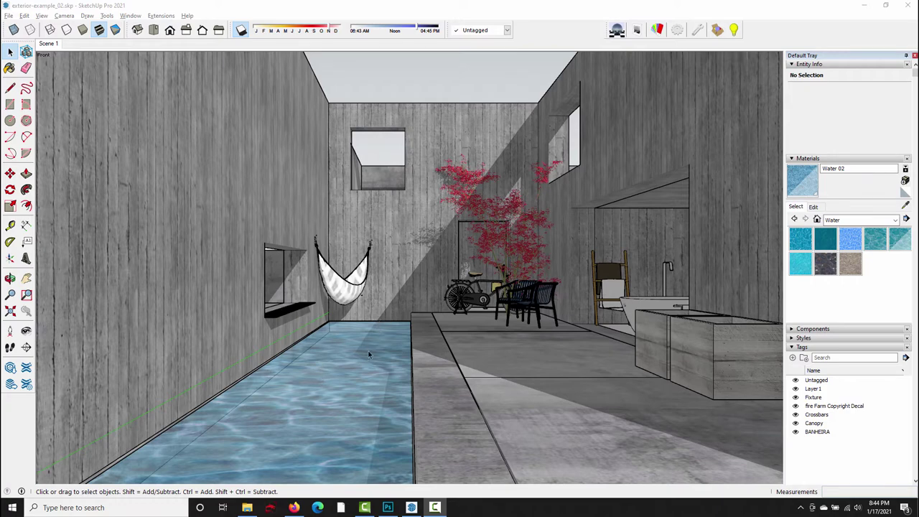
Step: Glance at Photoshop, minimize it, and open Podium Material Properties for Water 02
{"action": "left_click", "coordinate": [387, 508]}
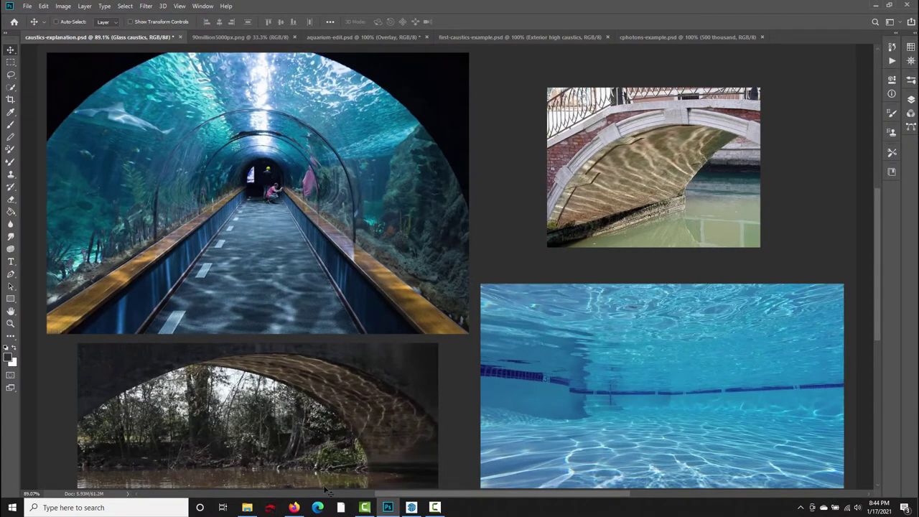
{"action": "left_click", "coordinate": [875, 5]}
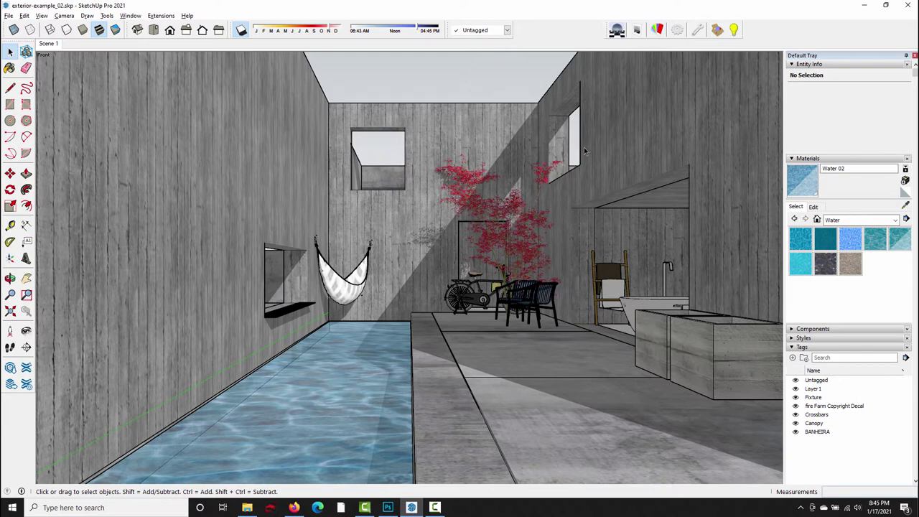
{"action": "left_click", "coordinate": [658, 30]}
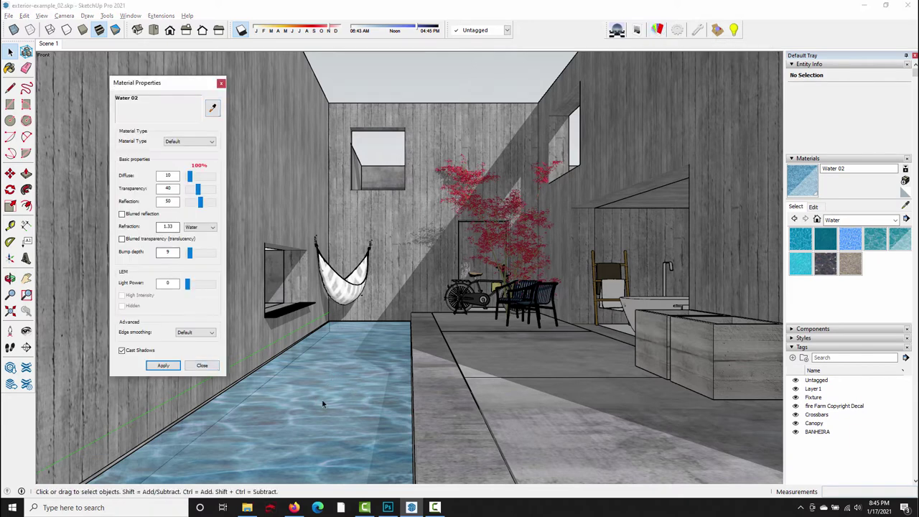
{"action": "left_click", "coordinate": [212, 108]}
{"action": "left_click", "coordinate": [345, 373]}
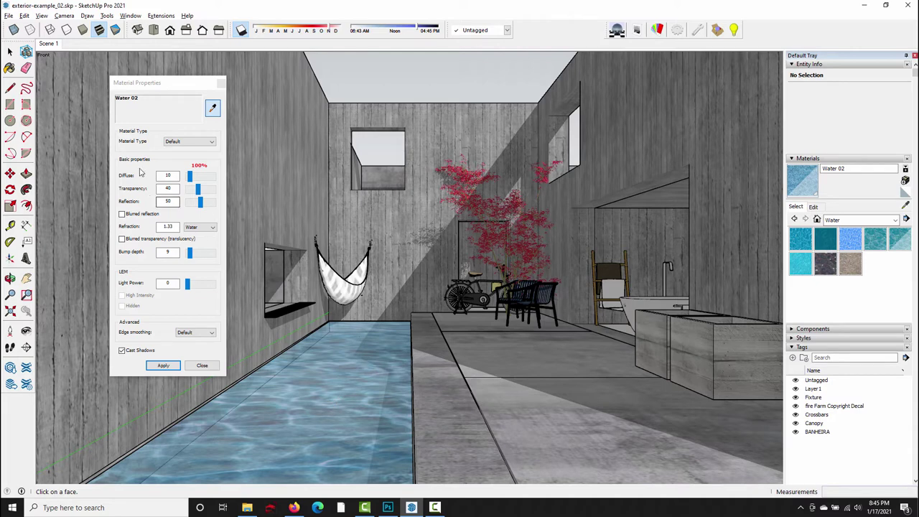
{"action": "left_click", "coordinate": [172, 189]}
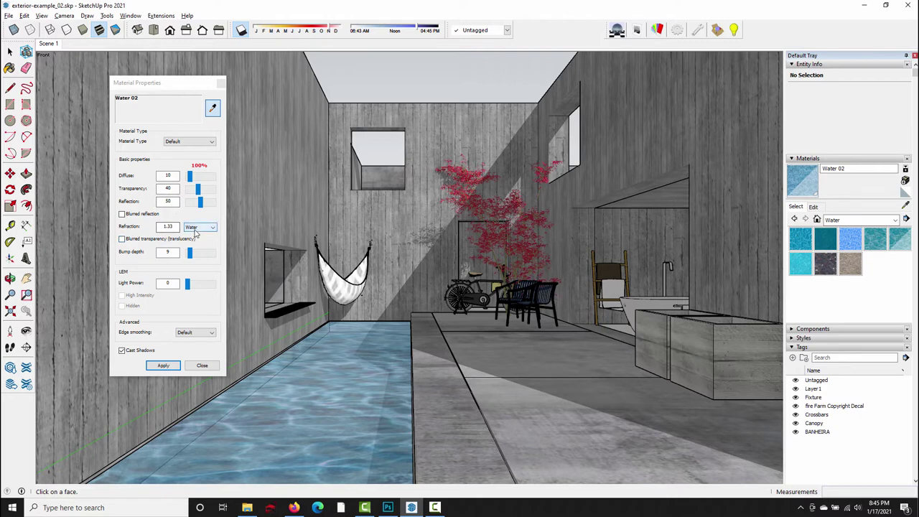
{"action": "left_click", "coordinate": [172, 253]}
{"action": "left_click", "coordinate": [862, 220]}
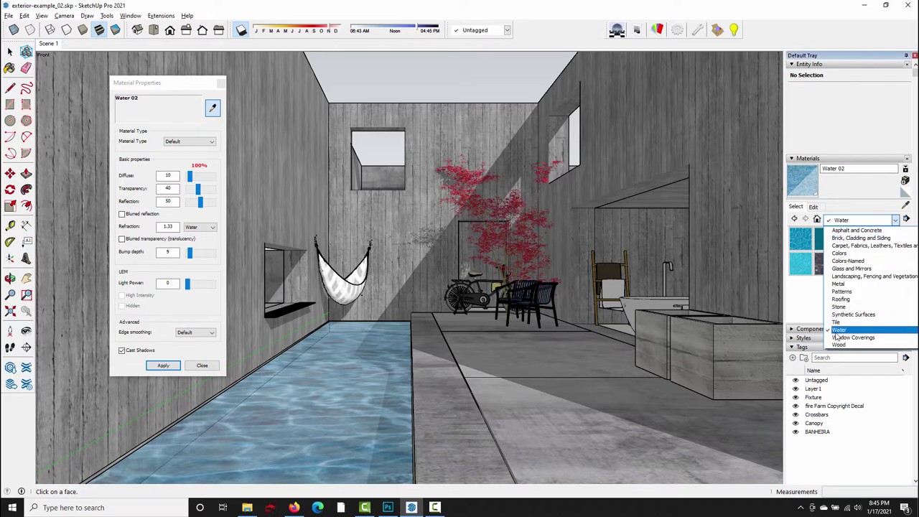
{"action": "left_click", "coordinate": [838, 330]}
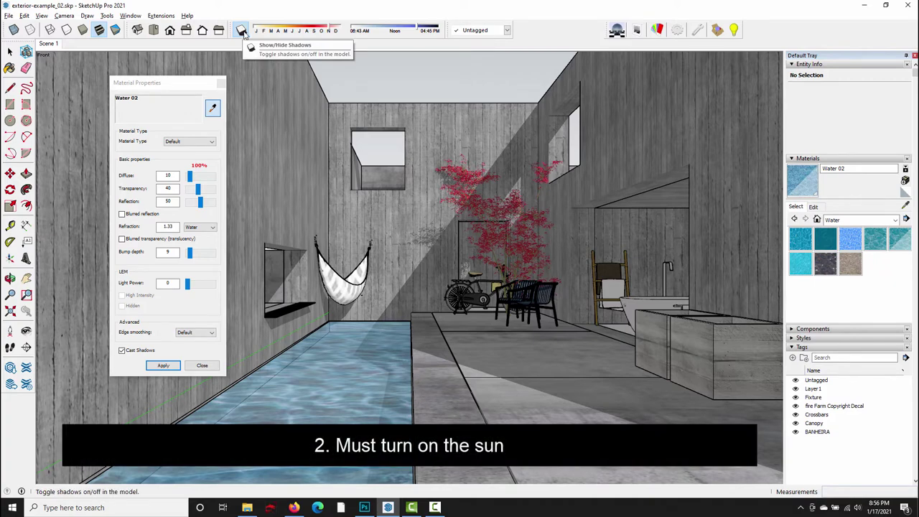
Step: Turn on sun shadows, close the Water 02 properties, and open SU Podium Options
{"action": "left_click", "coordinate": [242, 30]}
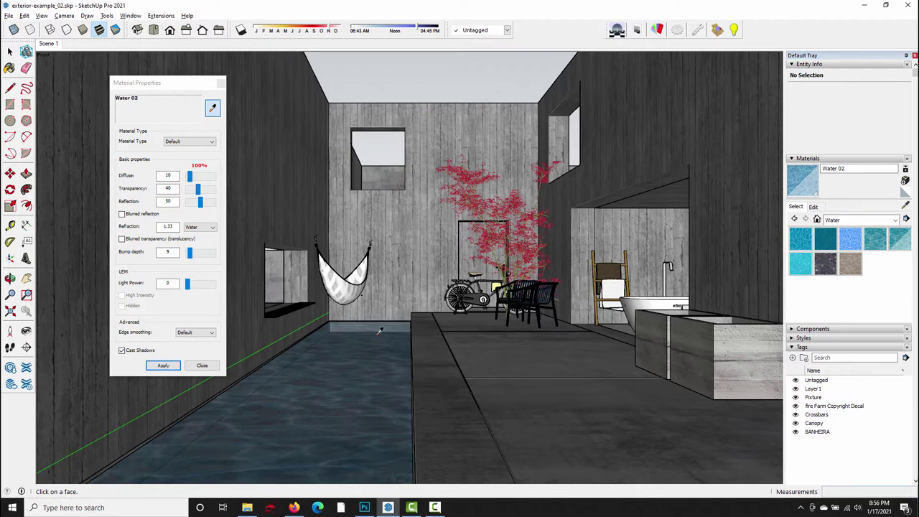
{"action": "left_click", "coordinate": [241, 29]}
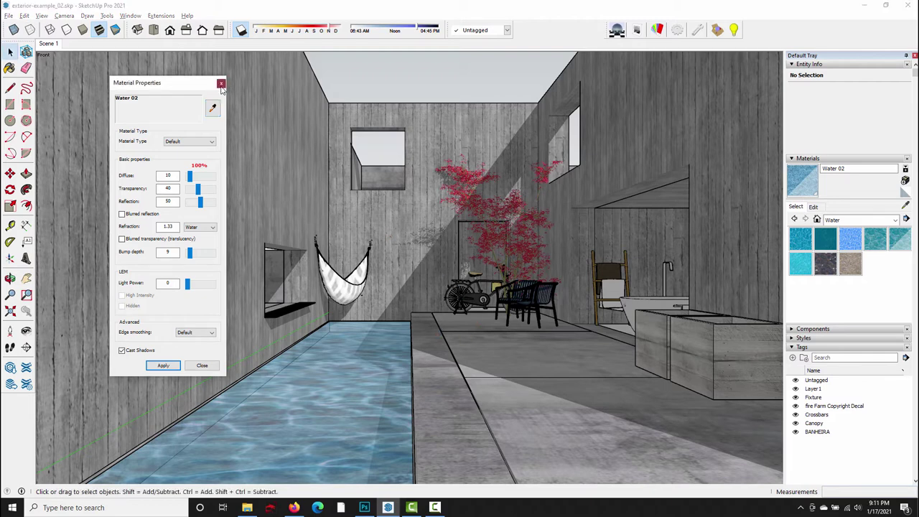
{"action": "left_click", "coordinate": [221, 83]}
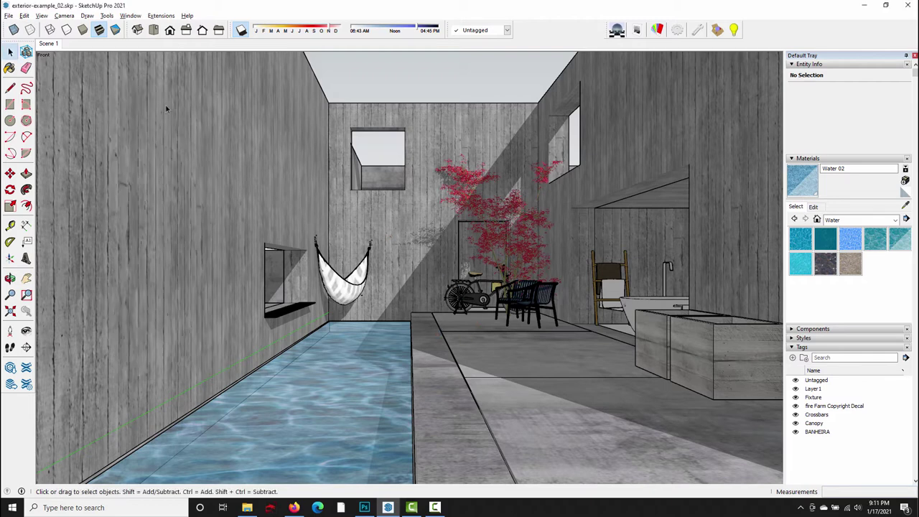
{"action": "left_click", "coordinate": [679, 33]}
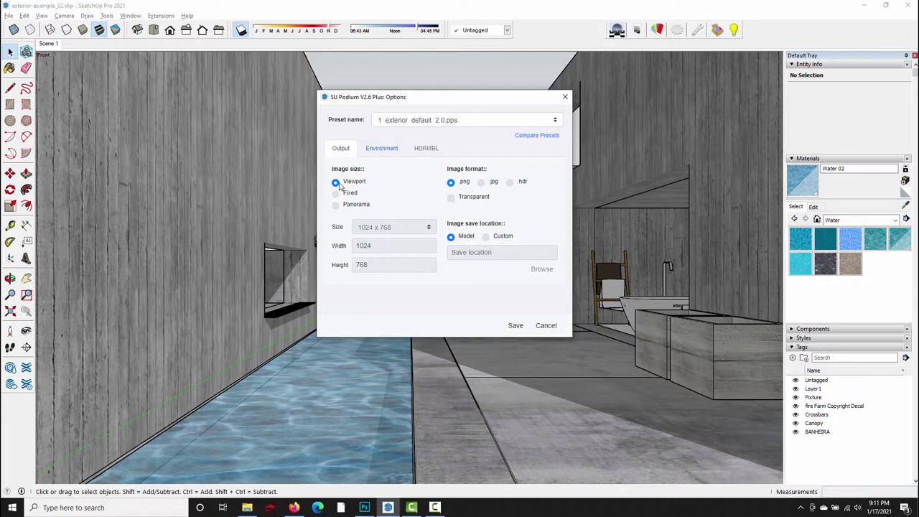
Step: Check the Environment tab with Caustics off, then switch to Photoshop's no-caustics render
{"action": "left_click", "coordinate": [381, 154]}
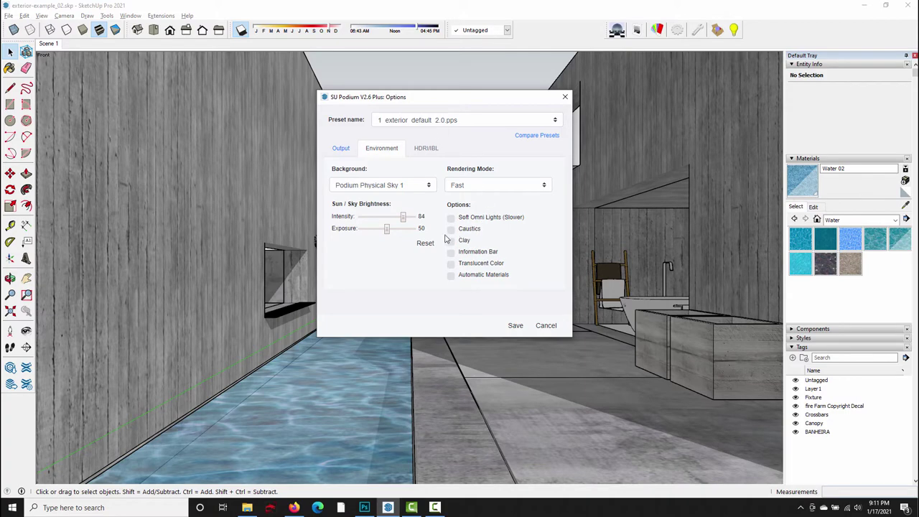
{"action": "left_click", "coordinate": [364, 507]}
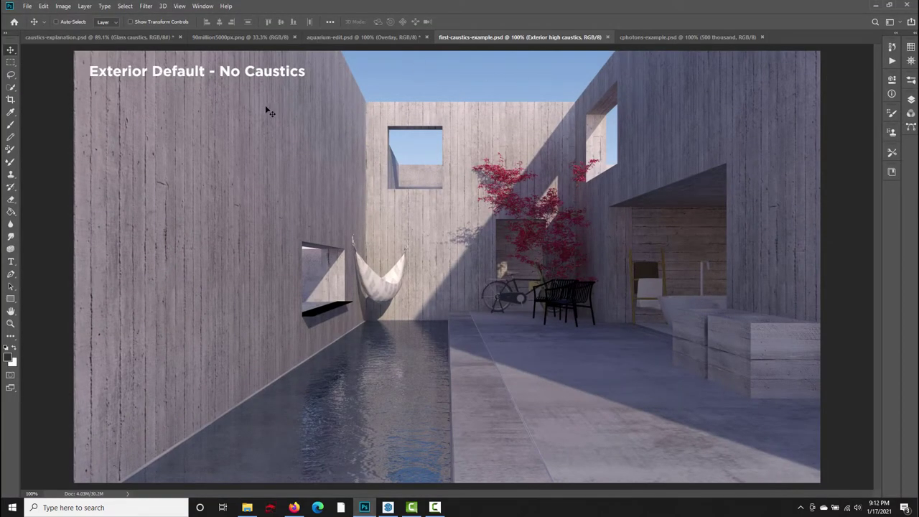
Step: Toggle the Exterior default caustics group on and off to compare against no caustics
{"action": "left_click", "coordinate": [912, 101]}
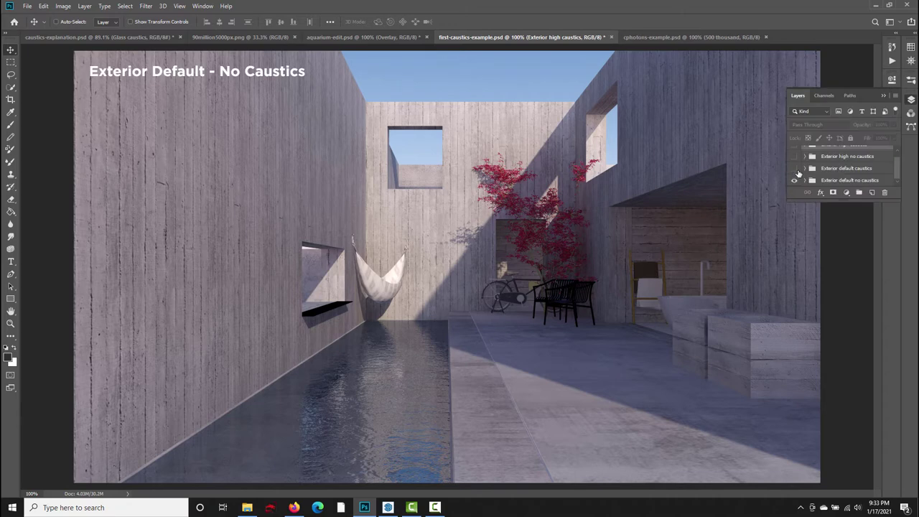
{"action": "left_click", "coordinate": [795, 168]}
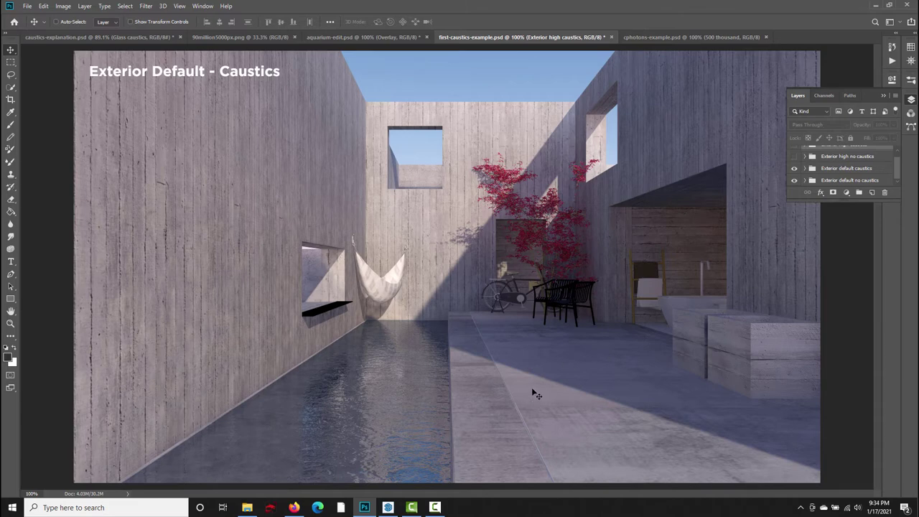
{"action": "left_click", "coordinate": [794, 169]}
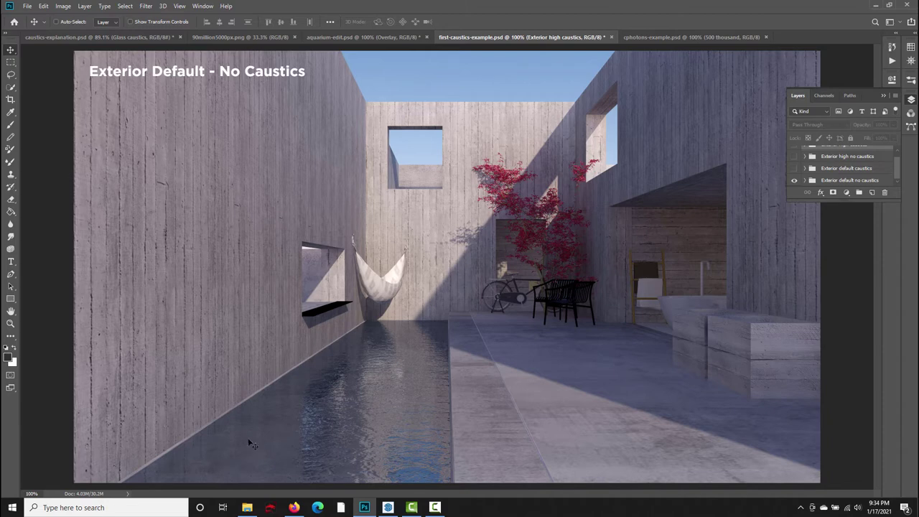
{"action": "left_click", "coordinate": [794, 169]}
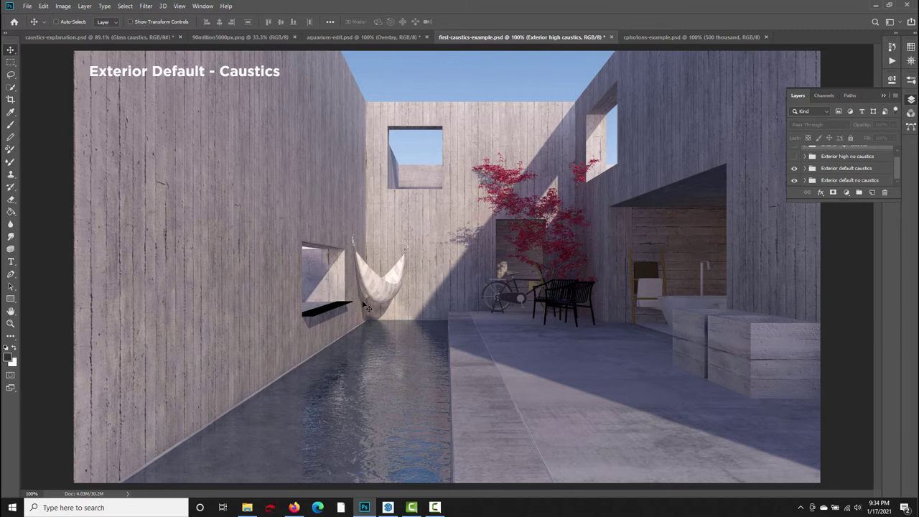
{"action": "left_click", "coordinate": [794, 168]}
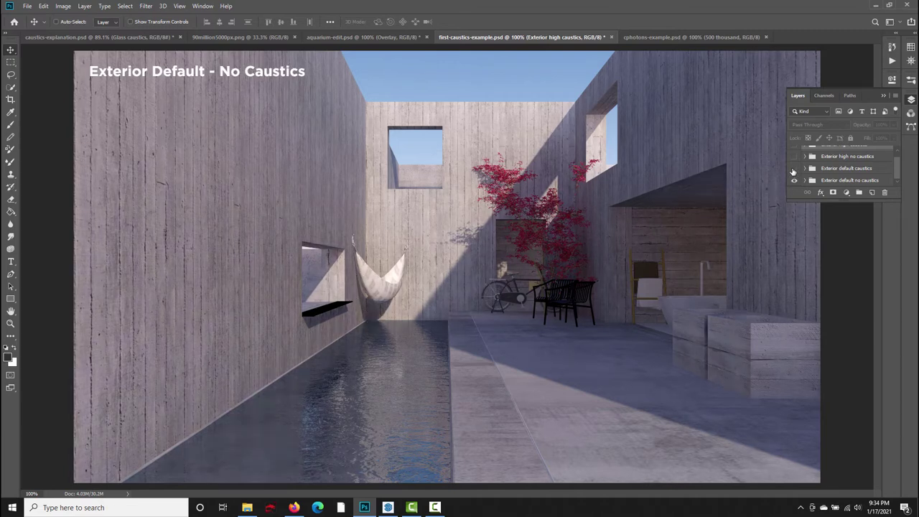
{"action": "left_click", "coordinate": [794, 169]}
{"action": "left_click", "coordinate": [795, 169]}
{"action": "left_click", "coordinate": [794, 169]}
{"action": "left_click", "coordinate": [794, 169]}
{"action": "left_click", "coordinate": [794, 168]}
{"action": "left_click", "coordinate": [794, 169]}
Step: Flick the caustics group again, leaving the Exterior Default - Caustics render visible
{"action": "left_click", "coordinate": [794, 169]}
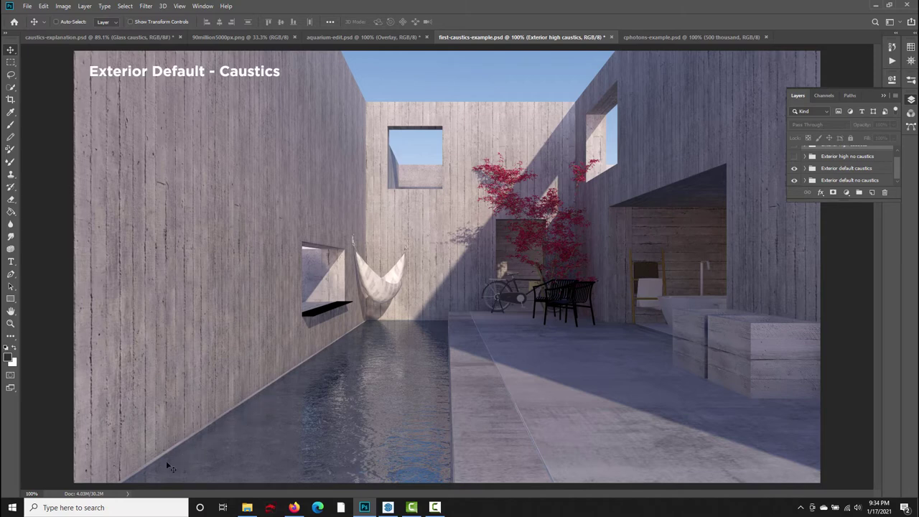
{"action": "left_click", "coordinate": [794, 169]}
{"action": "left_click", "coordinate": [794, 168]}
{"action": "left_click", "coordinate": [794, 169]}
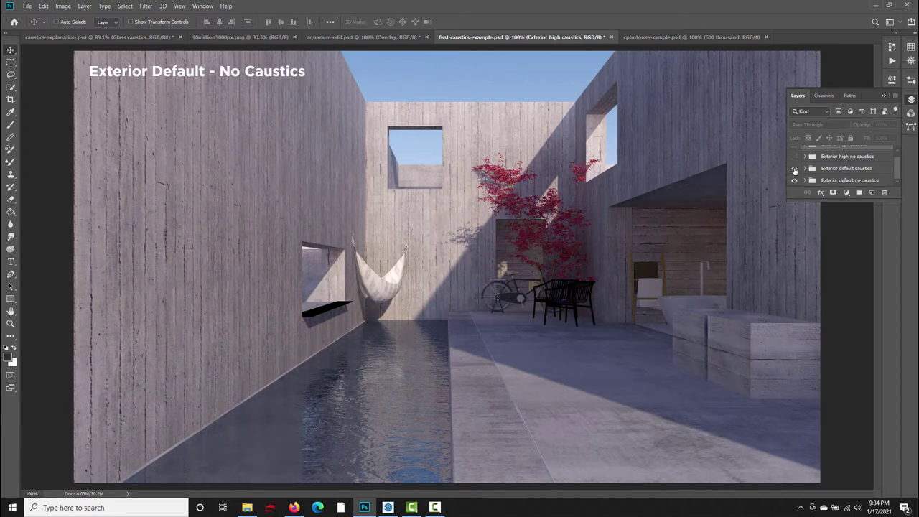
{"action": "left_click", "coordinate": [794, 169]}
{"action": "left_click", "coordinate": [794, 169]}
{"action": "left_click", "coordinate": [795, 169]}
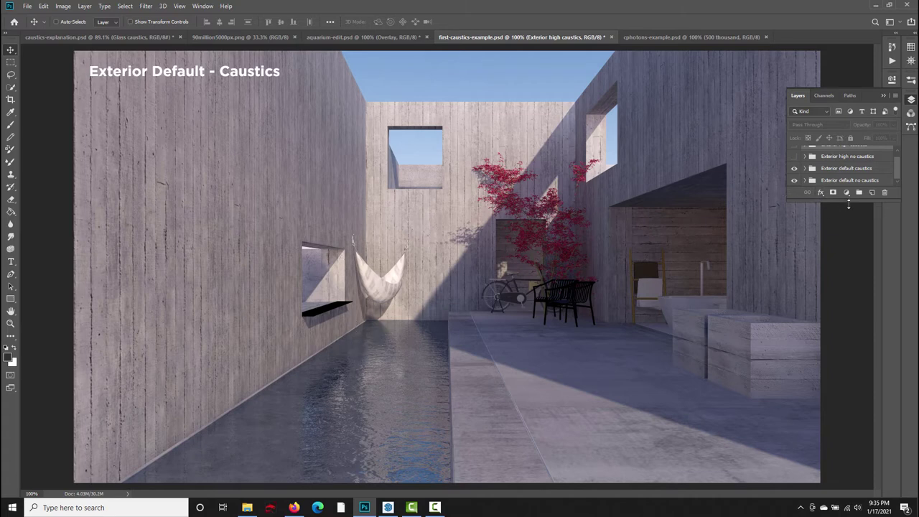
Step: Enlarge the Layers panel and turn on the Exterior high no caustics and caustics renders
{"action": "left_click_drag", "start_coordinate": [848, 204], "coordinate": [848, 240]}
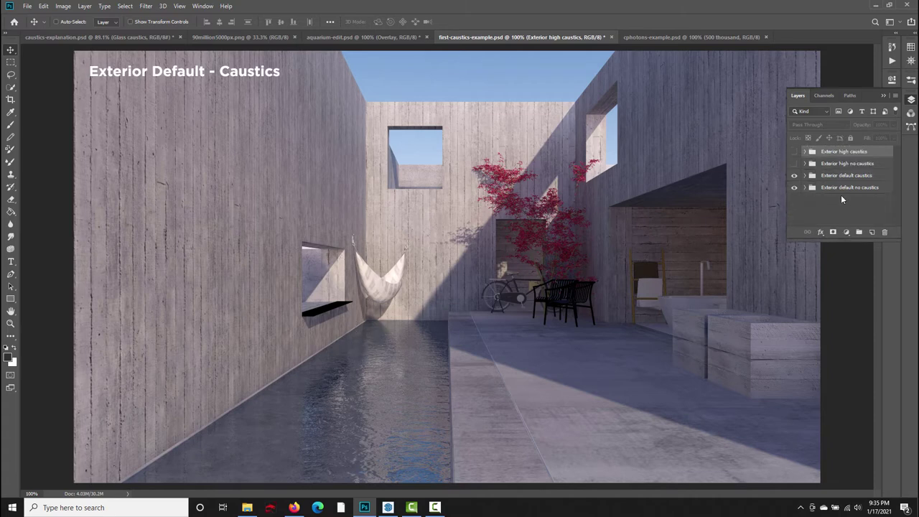
{"action": "left_click", "coordinate": [795, 164]}
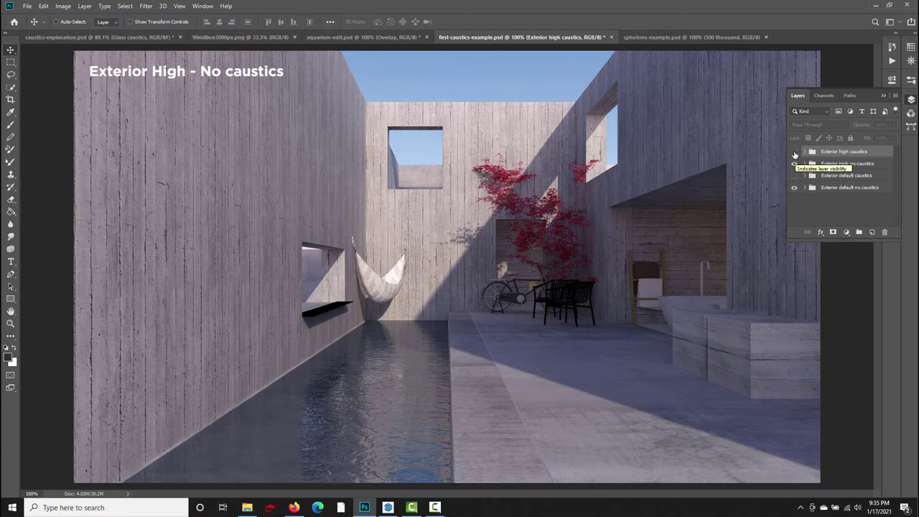
{"action": "left_click", "coordinate": [794, 152]}
Step: Flick the Exterior high caustics group on and off repeatedly, ending with it visible
{"action": "left_click", "coordinate": [794, 152]}
{"action": "left_click", "coordinate": [794, 152]}
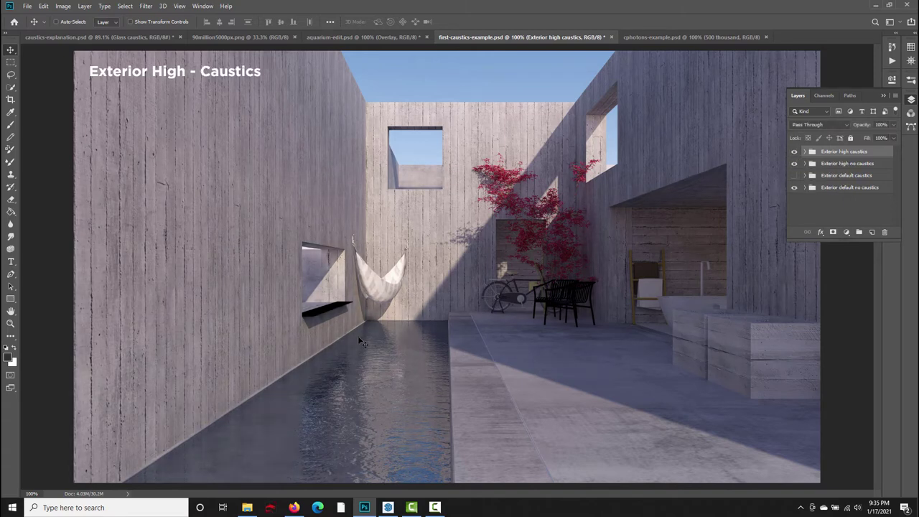
{"action": "left_click", "coordinate": [794, 153]}
{"action": "left_click", "coordinate": [795, 152]}
{"action": "left_click", "coordinate": [795, 153]}
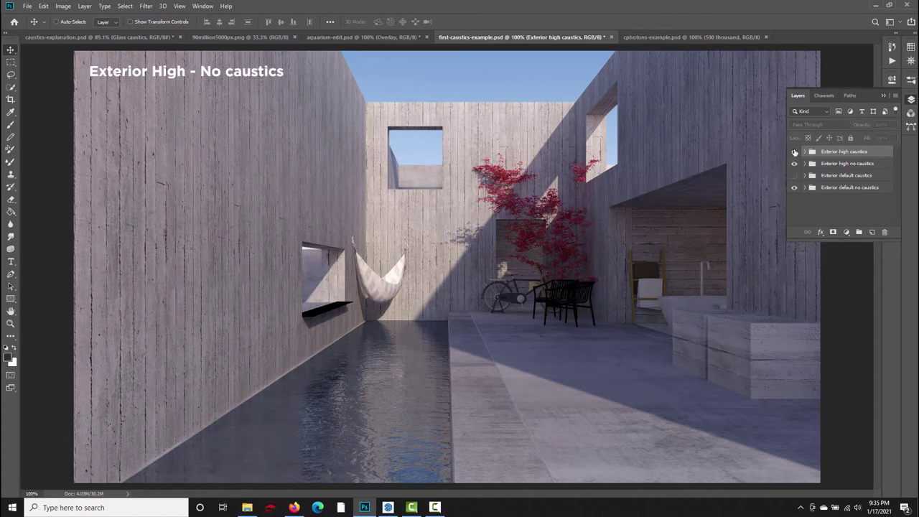
{"action": "left_click", "coordinate": [794, 152]}
{"action": "left_click", "coordinate": [795, 152]}
{"action": "left_click", "coordinate": [794, 152]}
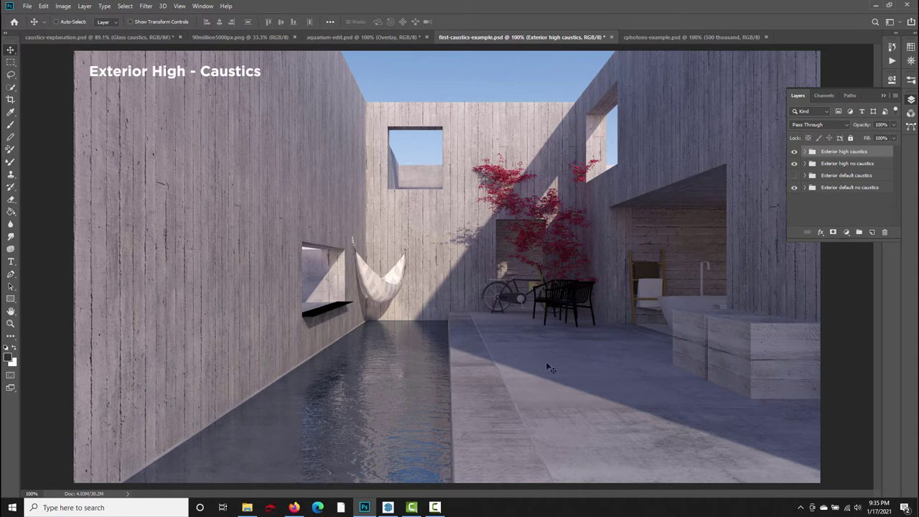
{"action": "left_click", "coordinate": [794, 153]}
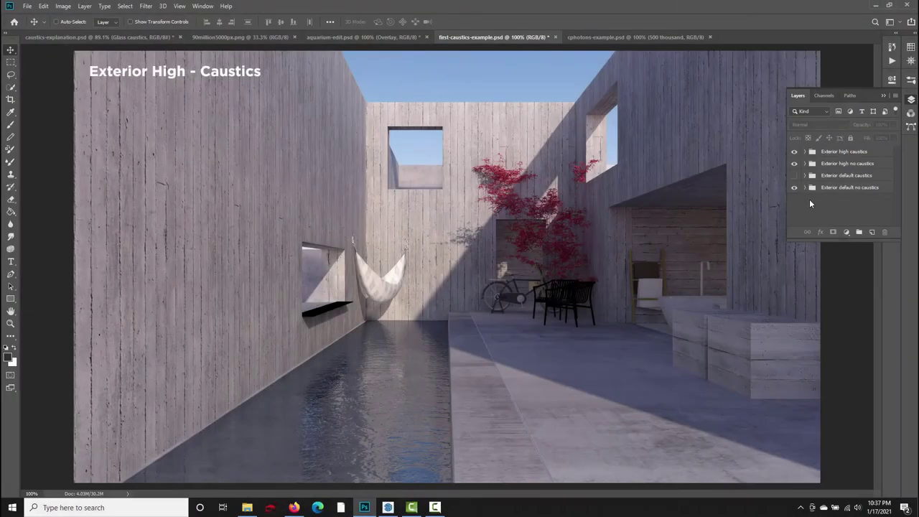
{"action": "left_click", "coordinate": [795, 154]}
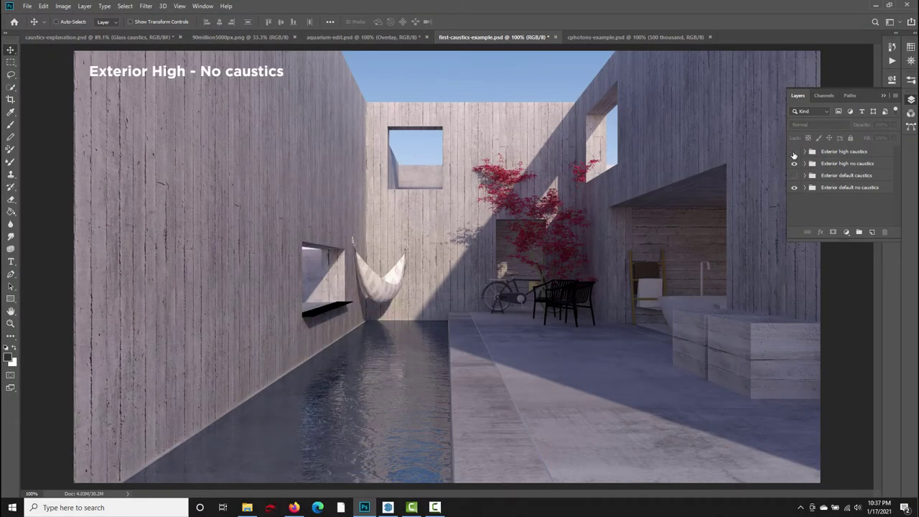
{"action": "left_click", "coordinate": [794, 152]}
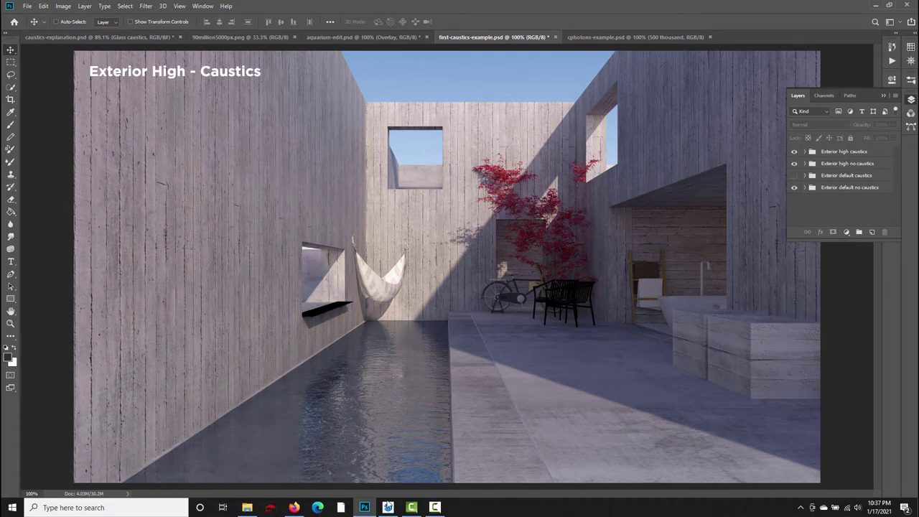
{"action": "left_click", "coordinate": [387, 509]}
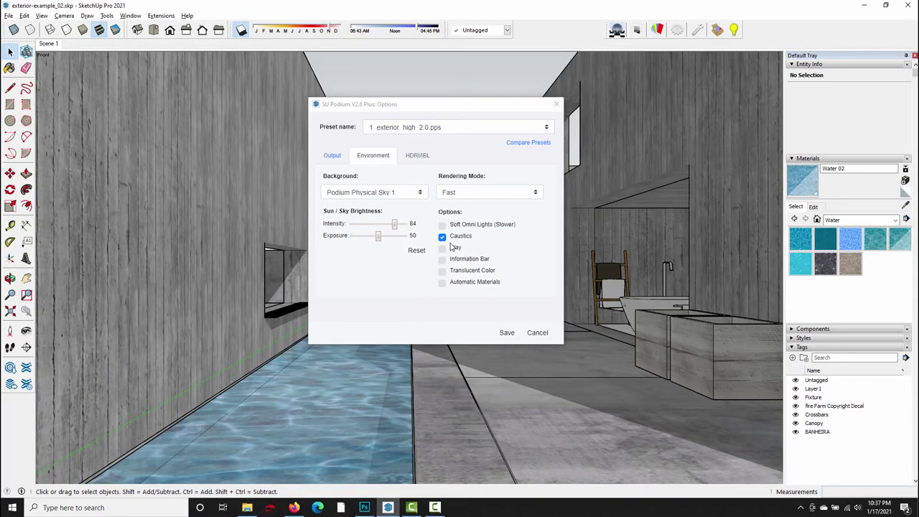
{"action": "left_click", "coordinate": [364, 508]}
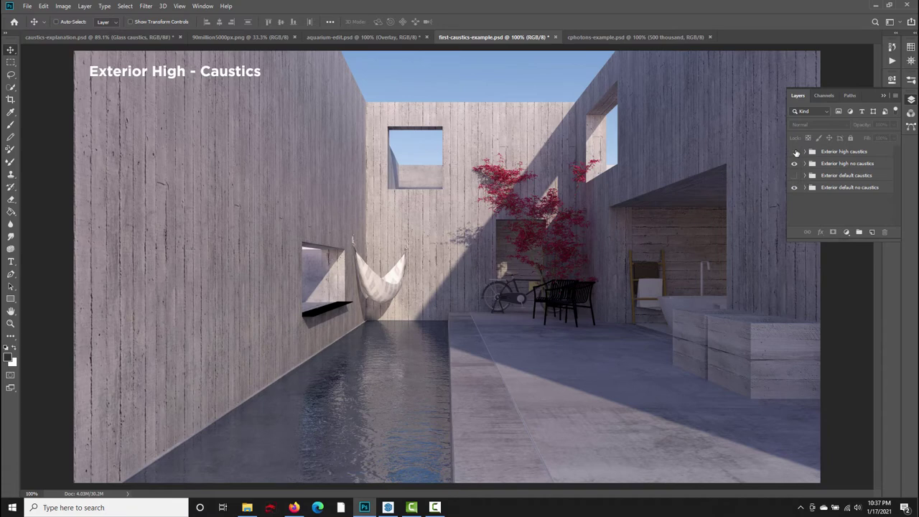
{"action": "left_click", "coordinate": [794, 152]}
{"action": "left_click", "coordinate": [794, 152]}
Step: Browse to the C: drive in File Explorer with hidden items shown
{"action": "left_click", "coordinate": [248, 508]}
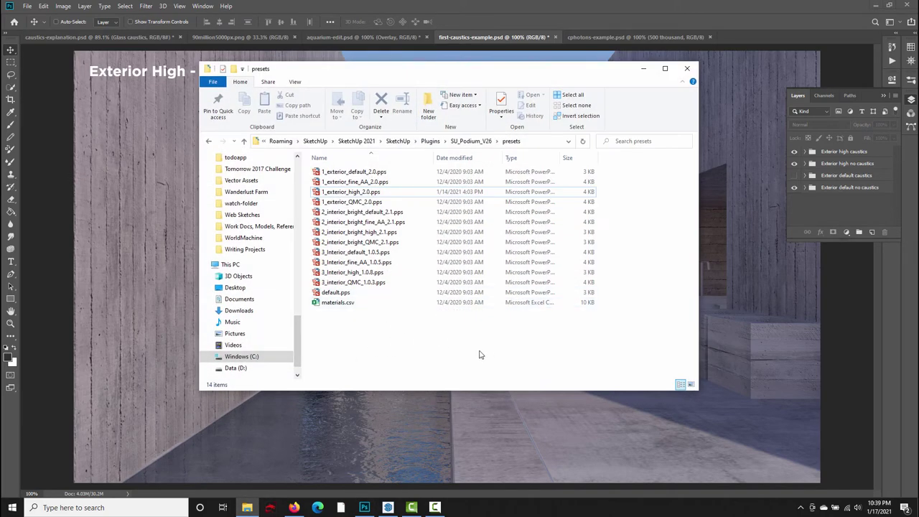
{"action": "left_click", "coordinate": [241, 356]}
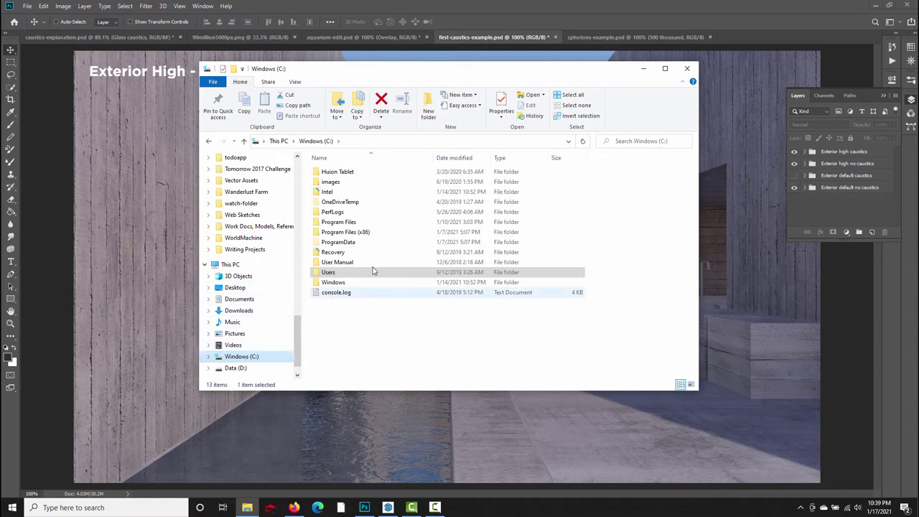
{"action": "left_click", "coordinate": [295, 82]}
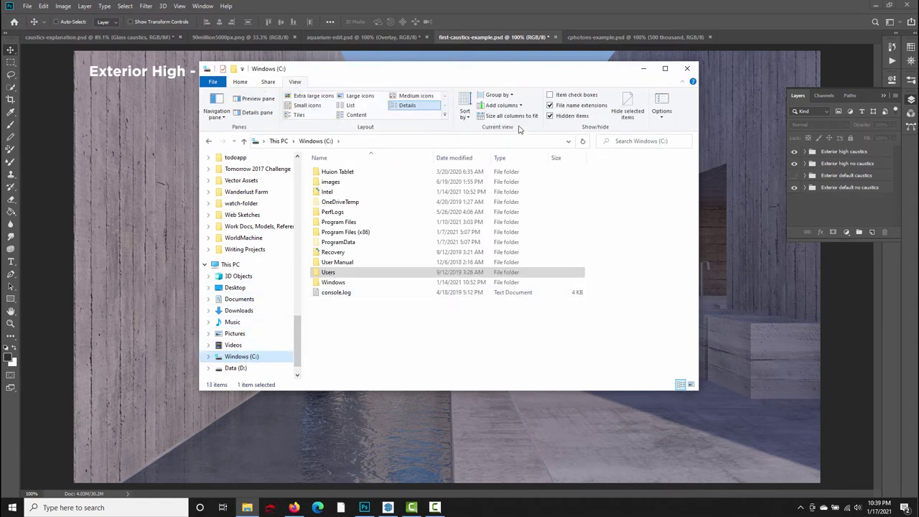
{"action": "left_click", "coordinate": [551, 117]}
{"action": "left_click", "coordinate": [550, 116]}
Step: Open Users, then the user's home folder, AppData and Roaming
{"action": "double_click", "coordinate": [332, 273]}
{"action": "left_click", "coordinate": [335, 184]}
{"action": "double_click", "coordinate": [335, 185]}
{"action": "left_click", "coordinate": [340, 213]}
{"action": "double_click", "coordinate": [340, 213]}
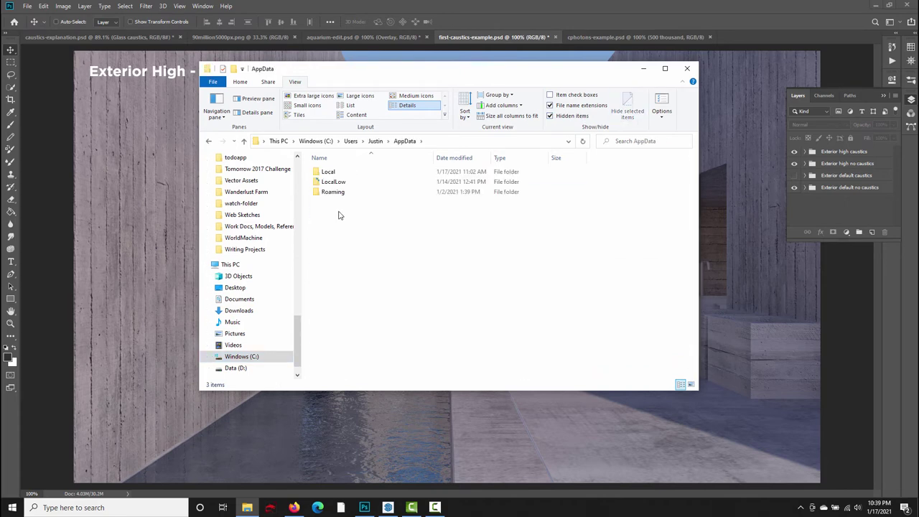
{"action": "left_click", "coordinate": [332, 192]}
{"action": "double_click", "coordinate": [331, 192]}
Step: Open SketchUp > SketchUp 2021 > SketchUp > Plugins > SU_Podium_V26 > presets
{"action": "scroll", "coordinate": [332, 208], "scroll_direction": "down", "scroll_amount": 5}
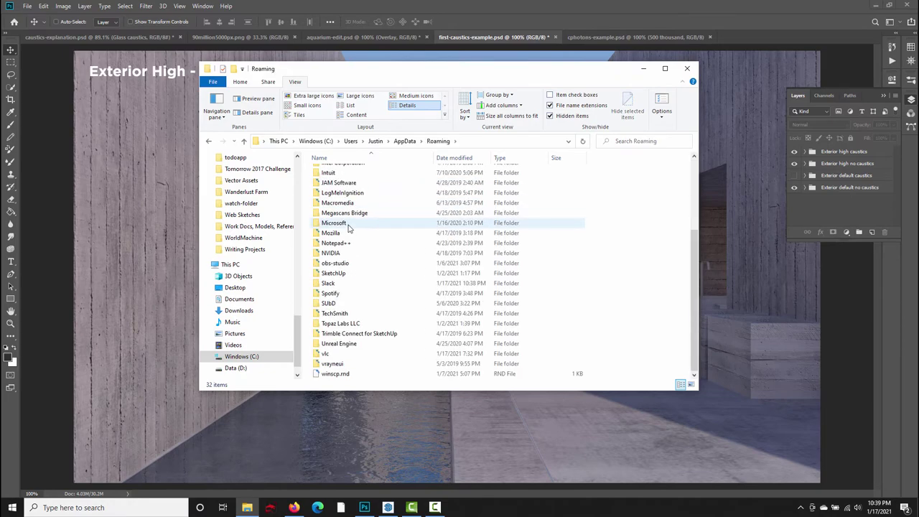
{"action": "left_click", "coordinate": [337, 267]}
{"action": "double_click", "coordinate": [338, 268]}
{"action": "left_click", "coordinate": [343, 181]}
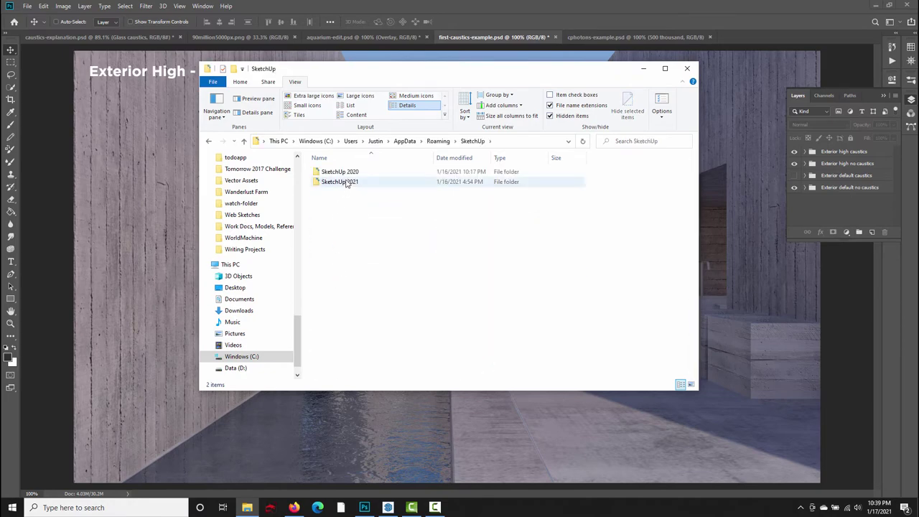
{"action": "double_click", "coordinate": [344, 181]}
{"action": "double_click", "coordinate": [341, 182]}
{"action": "double_click", "coordinate": [338, 202]}
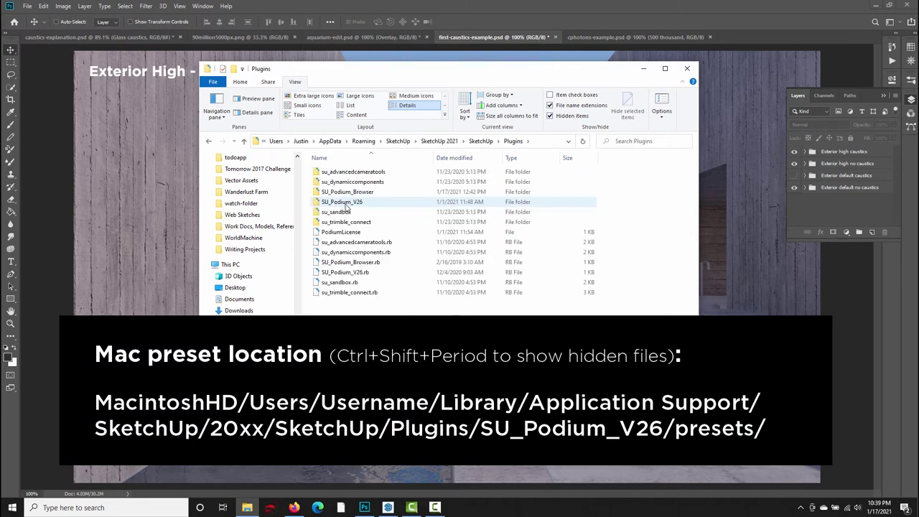
{"action": "double_click", "coordinate": [349, 206]}
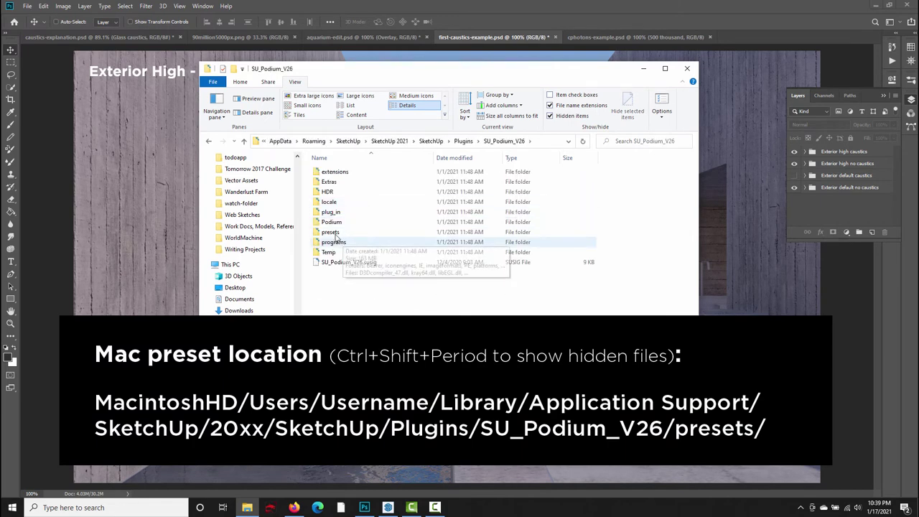
{"action": "double_click", "coordinate": [331, 232]}
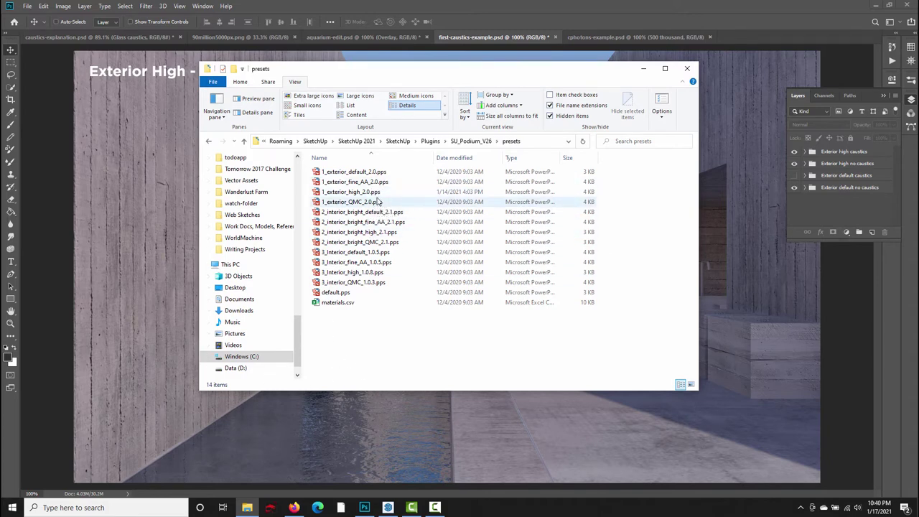
Step: Duplicate the 1_exterior_default_2.0.pps and 1_exterior_high_2.0.pps presets in the folder
{"action": "left_click", "coordinate": [359, 173]}
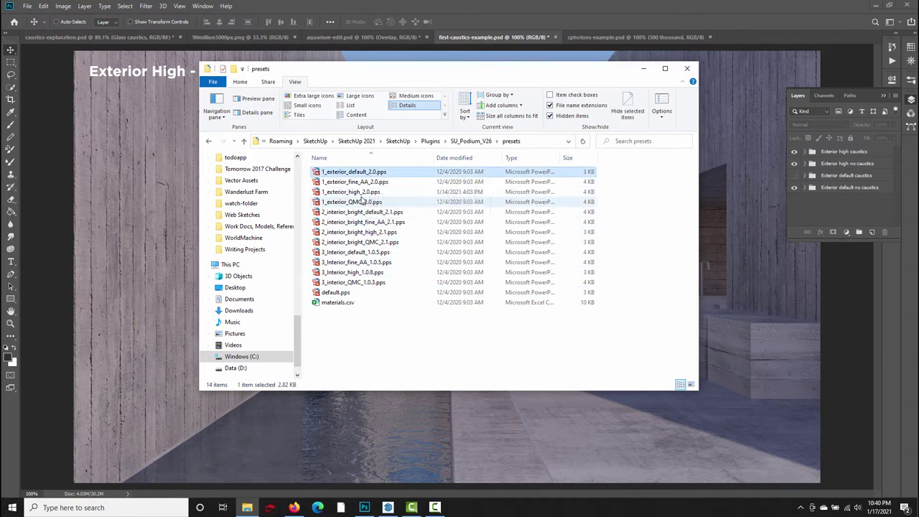
{"action": "left_click", "coordinate": [355, 191], "text": "ctrl"}
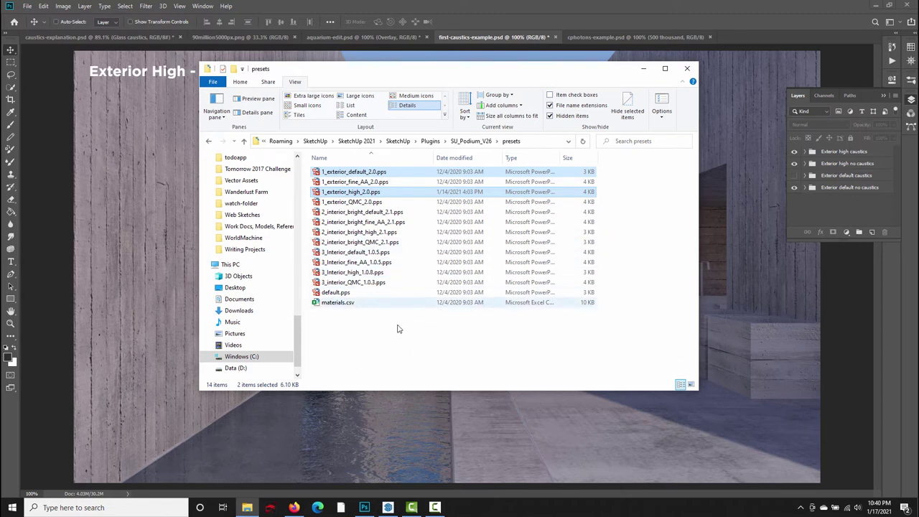
{"action": "right_click", "coordinate": [352, 192]}
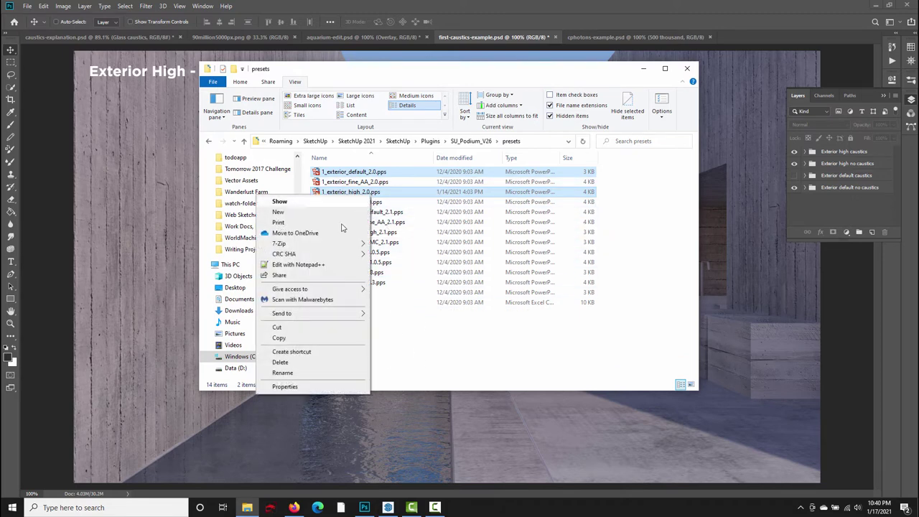
{"action": "left_click", "coordinate": [279, 337]}
{"action": "right_click", "coordinate": [228, 330]}
{"action": "left_click", "coordinate": [252, 402]}
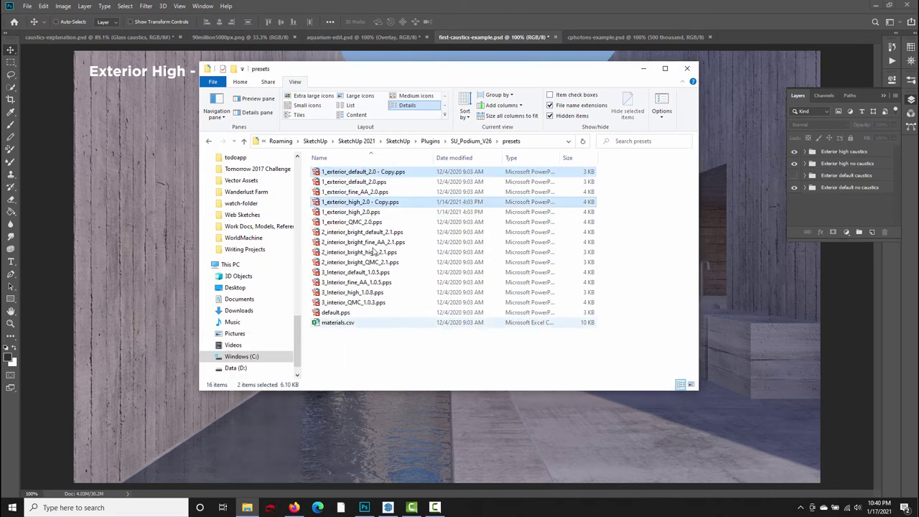
Step: Rename the default copy to 1_exterior_default_2.0 - Caustics.pps
{"action": "left_click", "coordinate": [384, 174]}
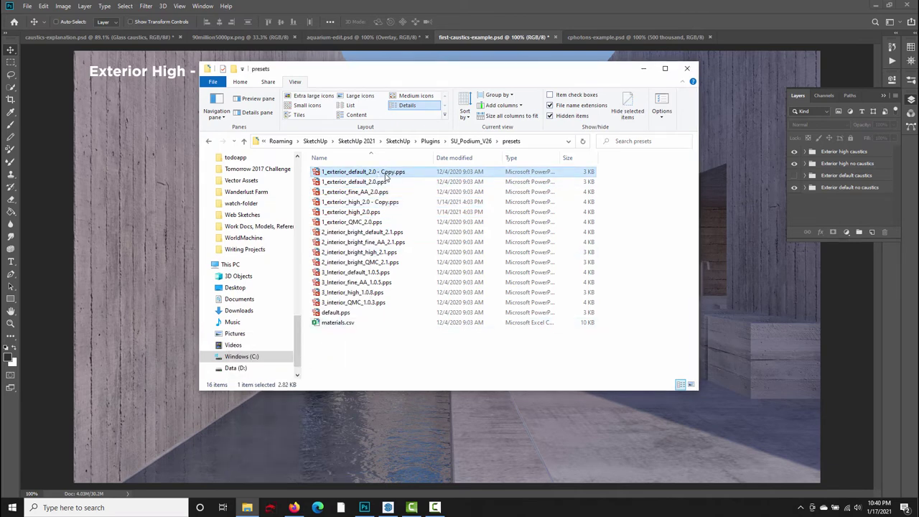
{"action": "left_click", "coordinate": [385, 173]}
{"action": "left_click", "coordinate": [388, 172]}
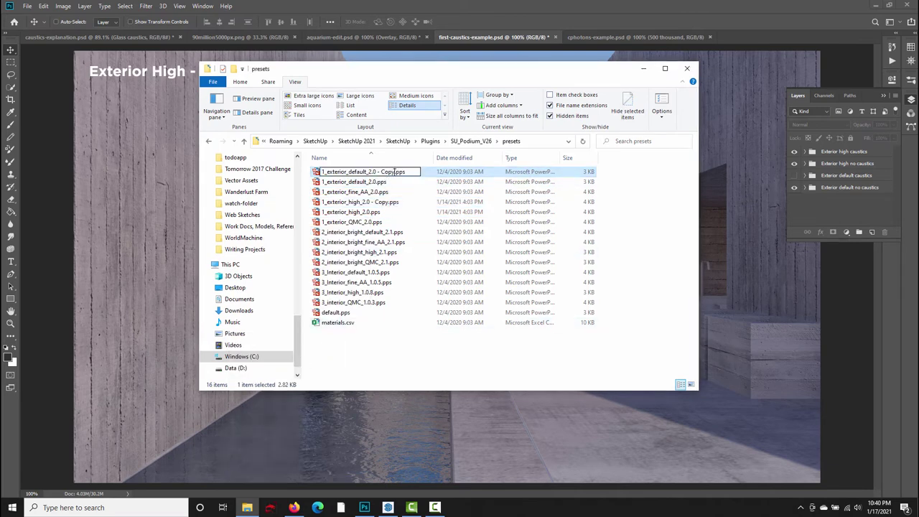
{"action": "key", "text": "BackSpace"}
{"action": "key", "text": "BackSpace"}
{"action": "key", "text": "BackSpace"}
{"action": "key", "text": "BackSpace"}
{"action": "type", "text": "Caustics"}
{"action": "key", "text": "Return"}
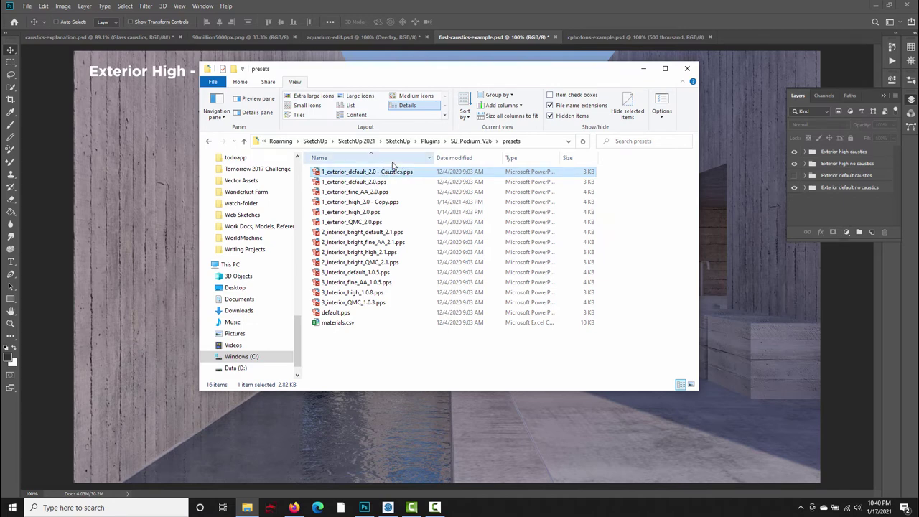
Step: Rename the high copy to 1_exterior_high_2.0 - Caustics.pps
{"action": "left_click", "coordinate": [392, 202]}
{"action": "left_click", "coordinate": [394, 203]}
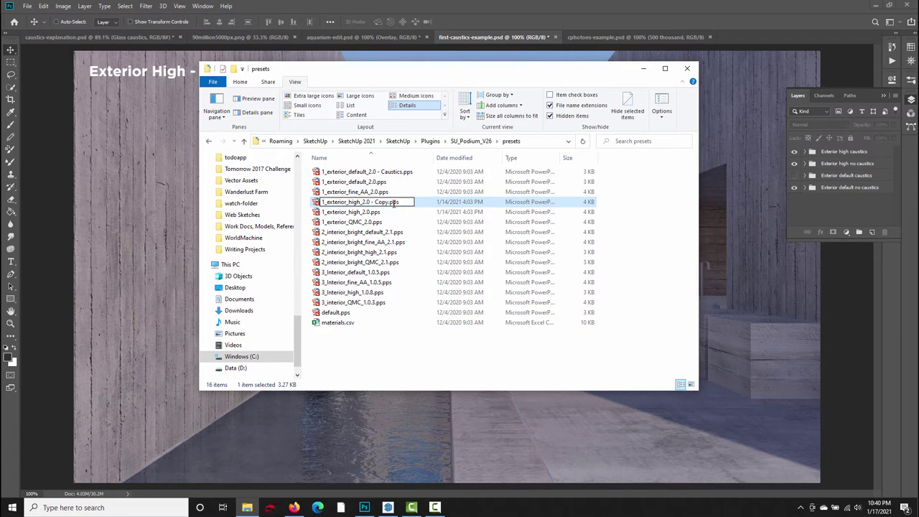
{"action": "key", "text": "BackSpace"}
{"action": "key", "text": "BackSpace"}
{"action": "key", "text": "BackSpace"}
{"action": "key", "text": "BackSpace"}
{"action": "type", "text": "Caustics"}
{"action": "key", "text": "Return"}
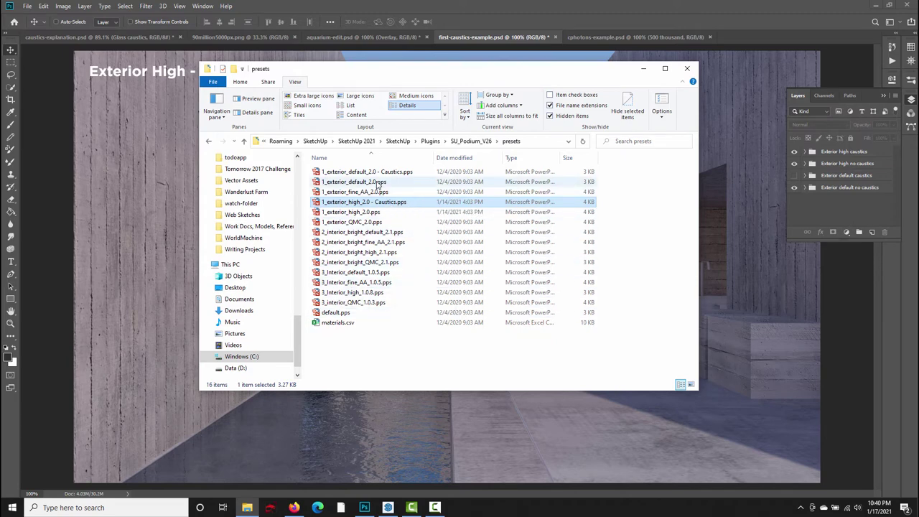
Step: Select both Caustics presets together to open them in Notepad++
{"action": "right_click", "coordinate": [313, 173]}
{"action": "mouse_move", "coordinate": [340, 266]}
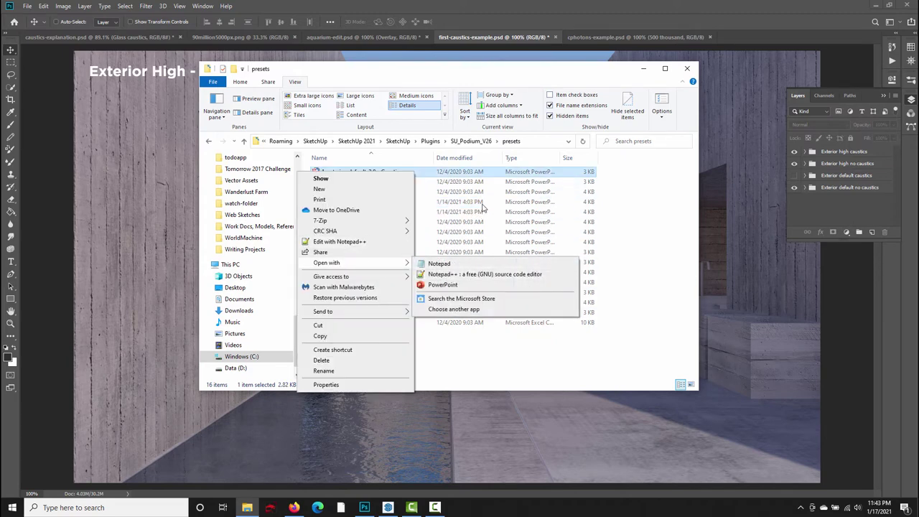
{"action": "left_click", "coordinate": [454, 175]}
{"action": "left_click", "coordinate": [382, 202], "text": "ctrl"}
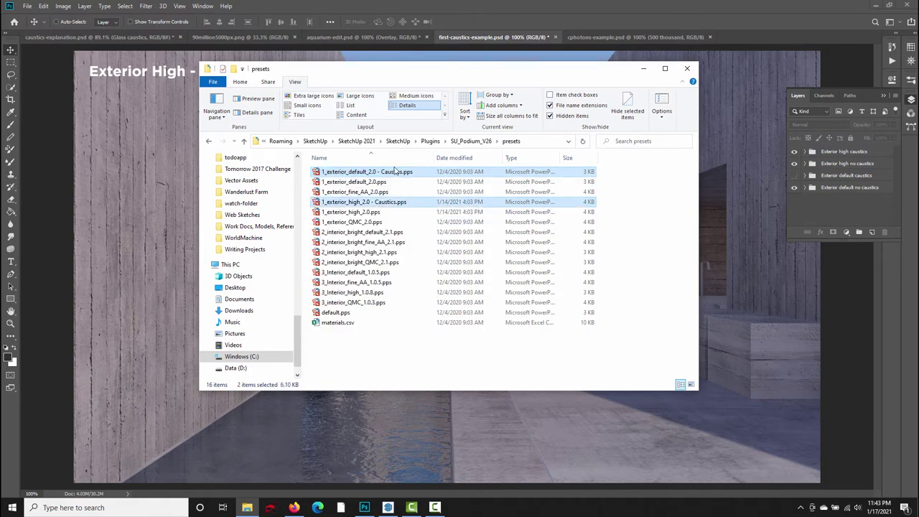
{"action": "right_click", "coordinate": [396, 174]}
Step: Open both Caustics presets in Notepad++ and highlight the high preset's caustics lines 24–29
{"action": "left_click", "coordinate": [338, 242]}
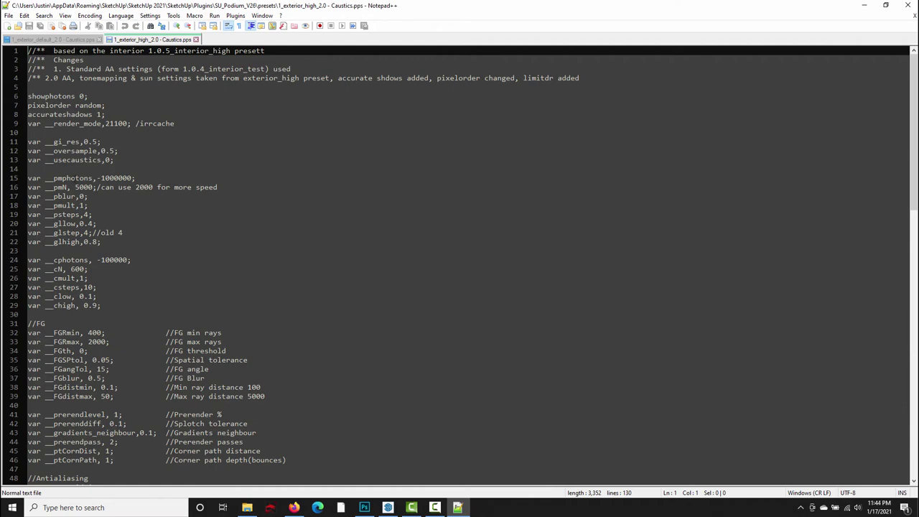
{"action": "scroll", "coordinate": [158, 152], "scroll_direction": "down", "scroll_amount": 20}
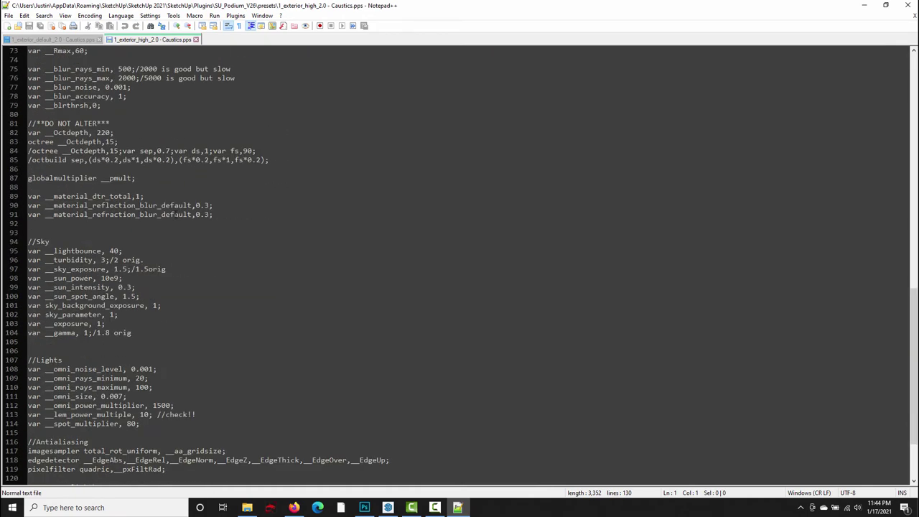
{"action": "scroll", "coordinate": [179, 245], "scroll_direction": "up", "scroll_amount": 20}
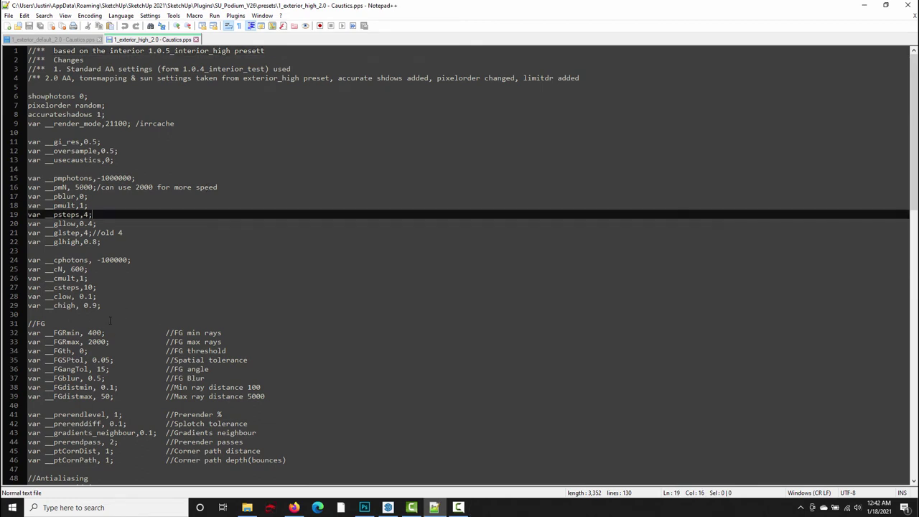
{"action": "left_click_drag", "start_coordinate": [117, 305], "coordinate": [11, 265]}
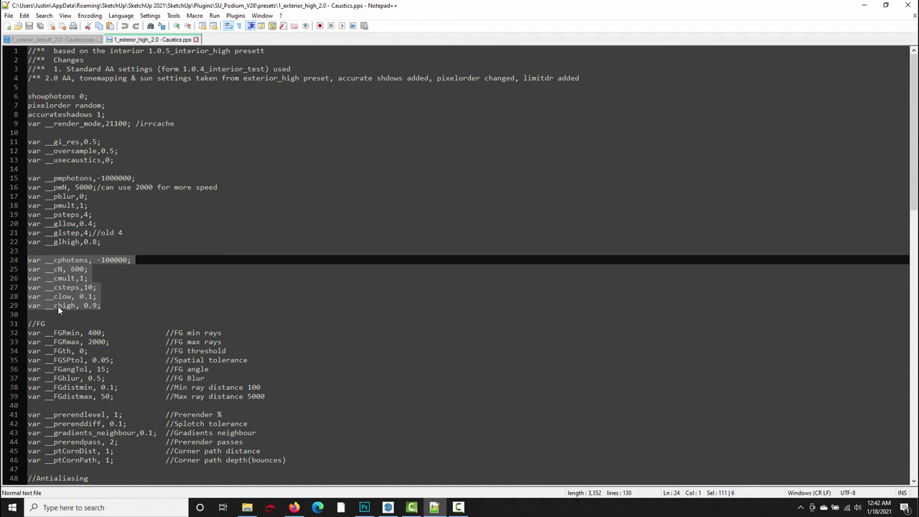
{"action": "left_click", "coordinate": [112, 307]}
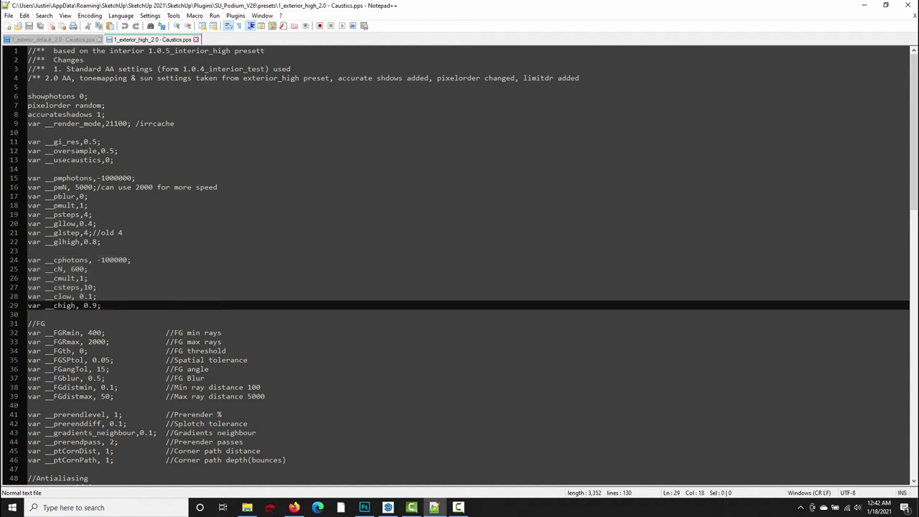
{"action": "left_click_drag", "start_coordinate": [101, 305], "coordinate": [29, 260]}
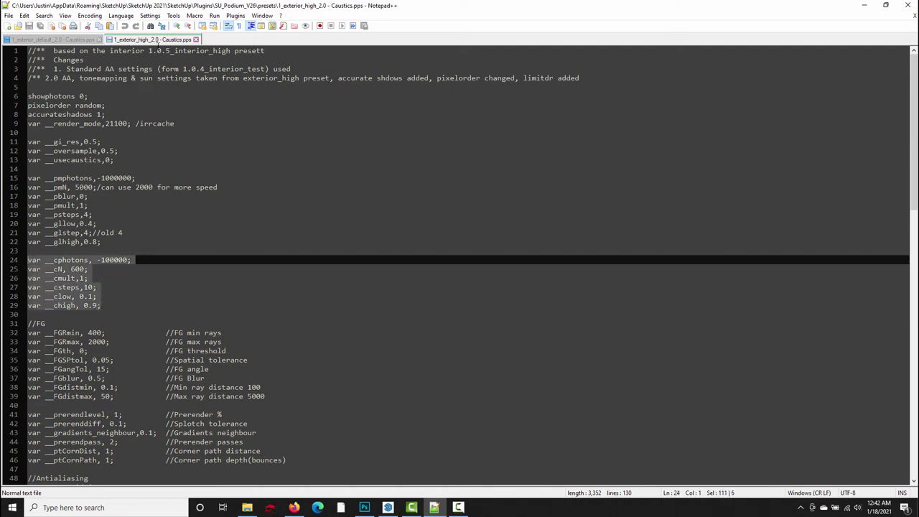
Step: Scroll through the 1_exterior_default_2.0 - Caustics.pps file and back to the top
{"action": "left_click", "coordinate": [87, 41]}
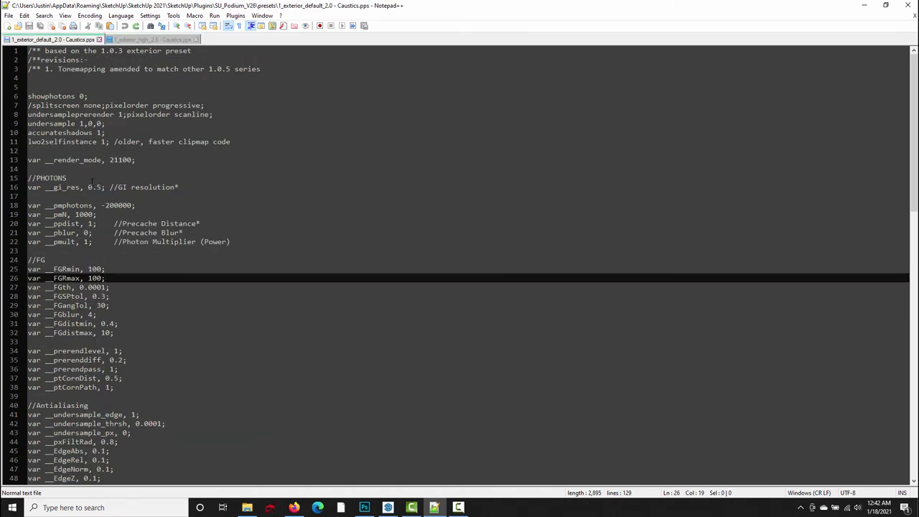
{"action": "scroll", "coordinate": [185, 318], "scroll_direction": "down", "scroll_amount": 20}
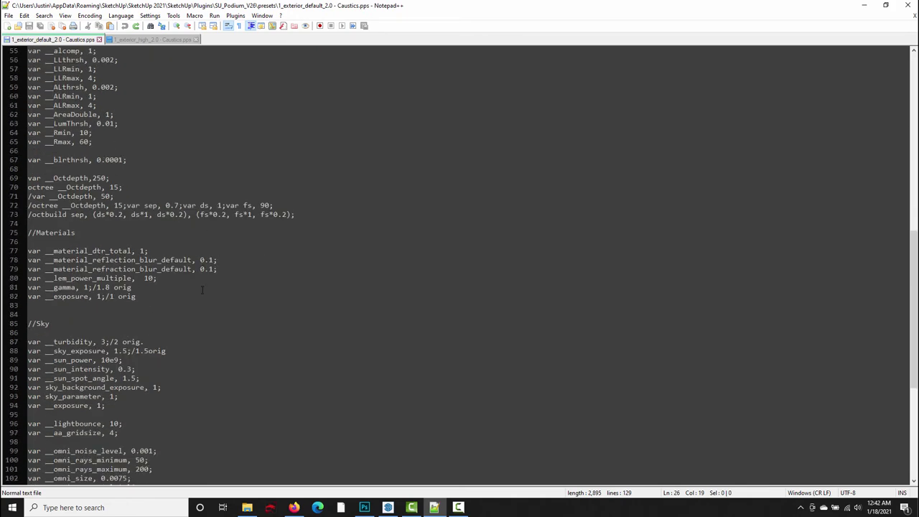
{"action": "scroll", "coordinate": [186, 318], "scroll_direction": "down", "scroll_amount": 5}
{"action": "scroll", "coordinate": [183, 323], "scroll_direction": "up", "scroll_amount": 20}
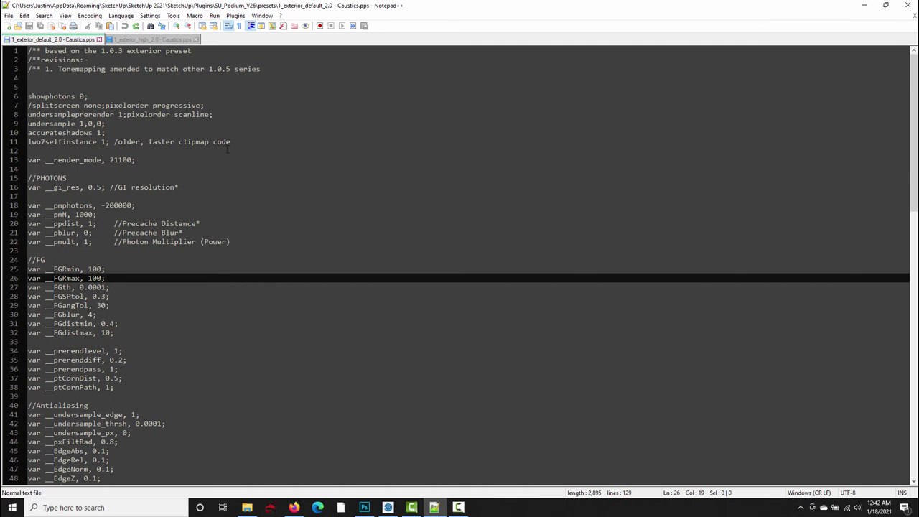
Step: Copy the six caustics setting lines from the exterior high preset
{"action": "key", "text": "ctrl+Tab"}
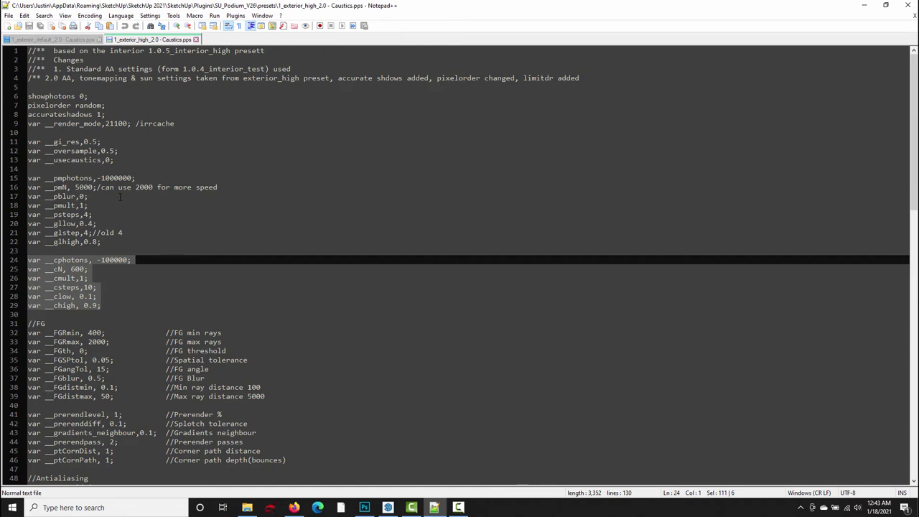
{"action": "key", "text": "Right"}
{"action": "key", "text": "shift+Up"}
{"action": "key", "text": "shift+Up"}
{"action": "key", "text": "shift+Up"}
{"action": "key", "text": "shift+Up"}
{"action": "key", "text": "shift+Up"}
{"action": "key", "text": "shift+Home"}
{"action": "key", "text": "ctrl+c"}
Step: Paste them after the pmult line in the default preset under a //Caustics heading
{"action": "key", "text": "ctrl+Tab"}
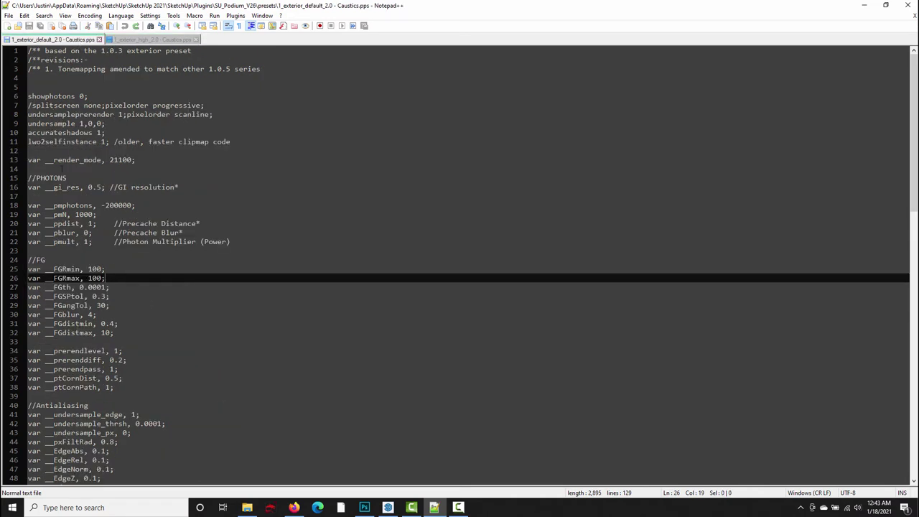
{"action": "key", "text": "Up"}
{"action": "key", "text": "Up"}
{"action": "key", "text": "Up"}
{"action": "key", "text": "Up"}
{"action": "key", "text": "End"}
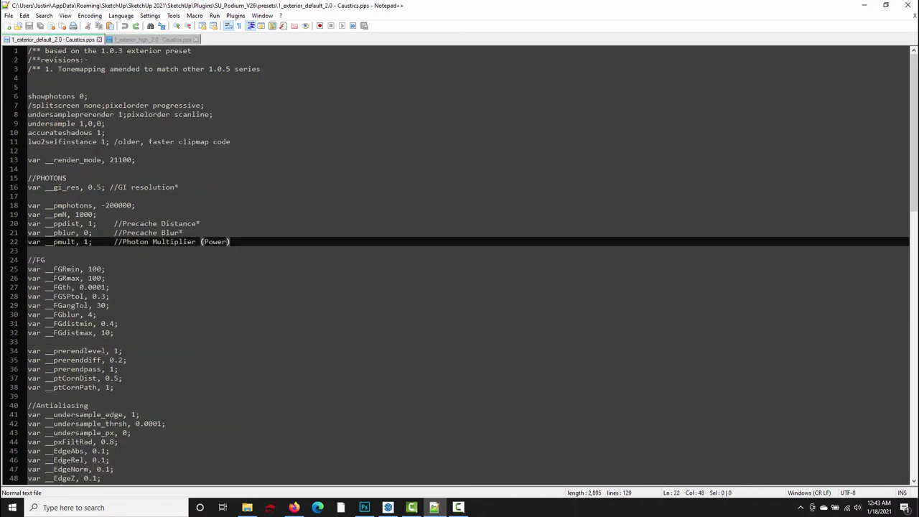
{"action": "key", "text": "Return"}
{"action": "key", "text": "Return"}
{"action": "key", "text": "ctrl+v"}
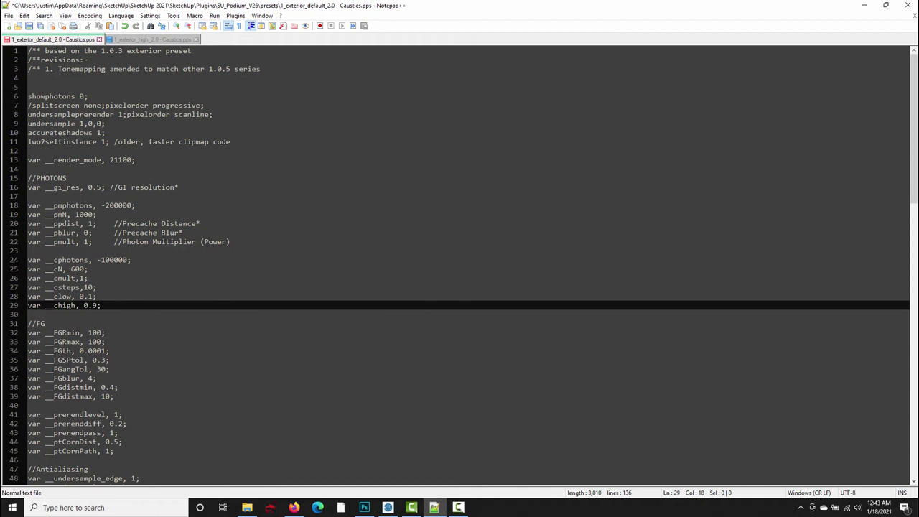
{"action": "left_click", "coordinate": [126, 252]}
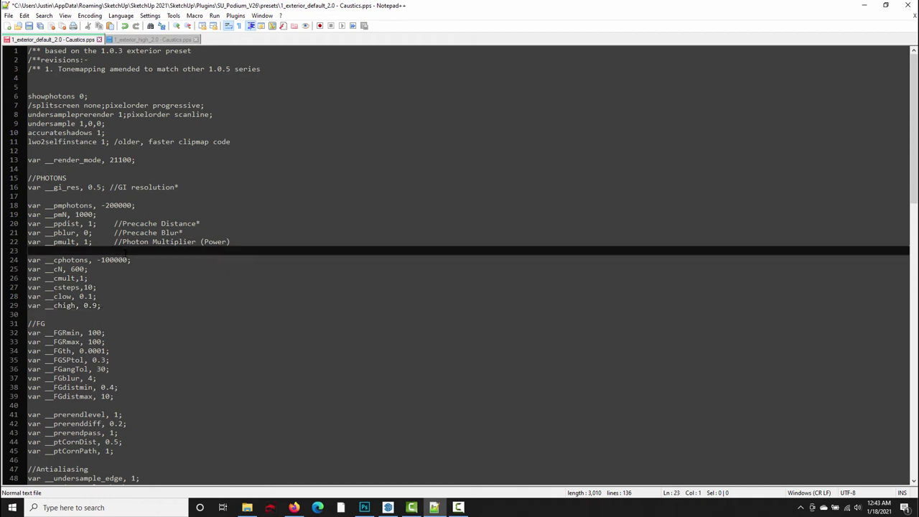
{"action": "key", "text": "Return"}
{"action": "type", "text": "//Caustics"}
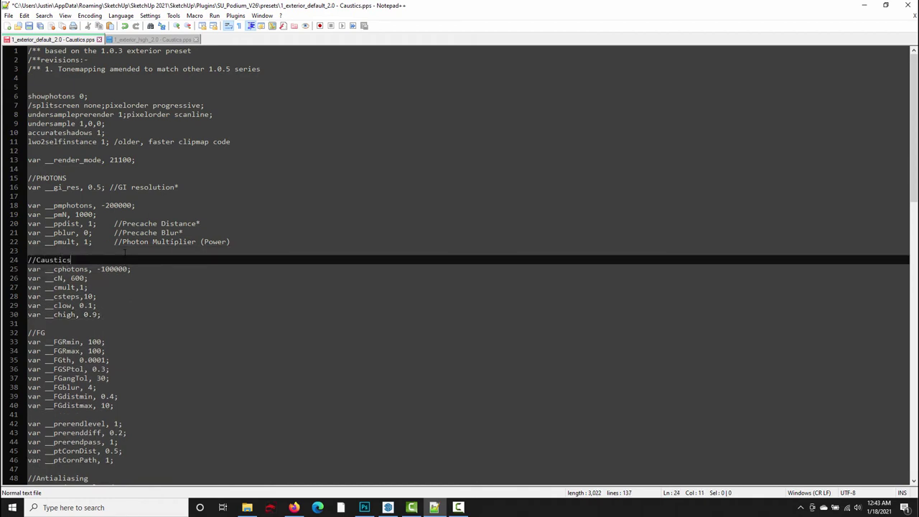
{"action": "left_click", "coordinate": [112, 269]}
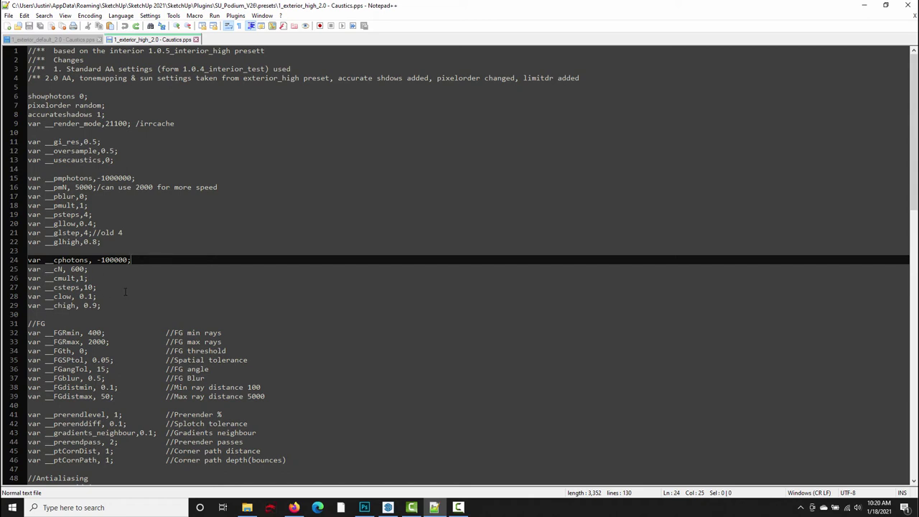
{"action": "left_click_drag", "start_coordinate": [104, 306], "coordinate": [29, 287]}
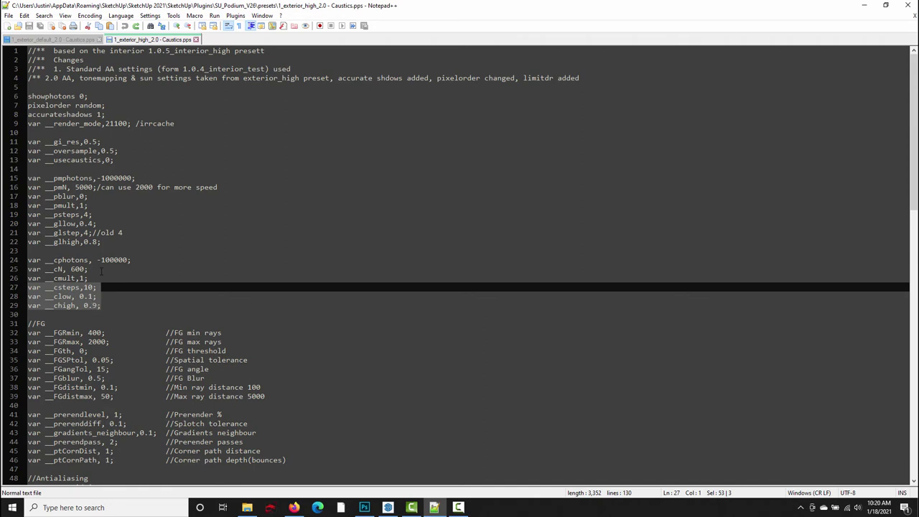
{"action": "left_click_drag", "start_coordinate": [93, 278], "coordinate": [14, 262]}
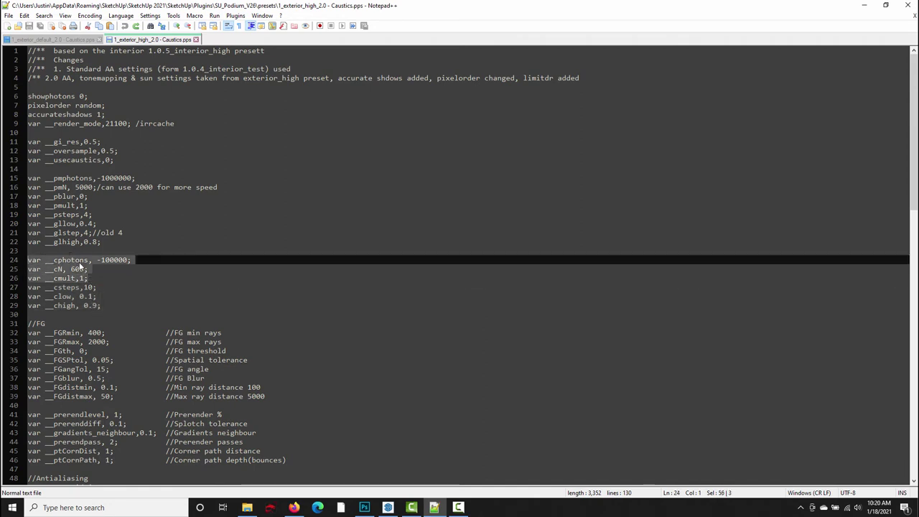
{"action": "left_click", "coordinate": [133, 260]}
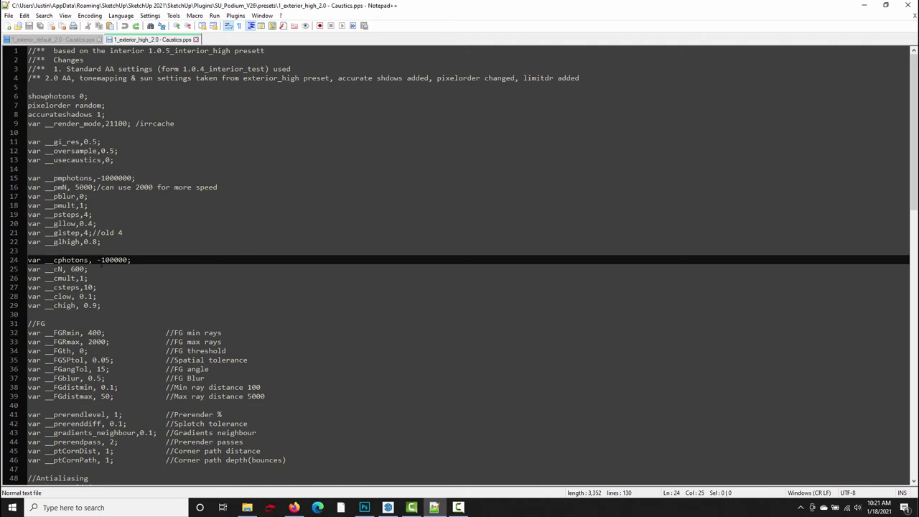
{"action": "left_click_drag", "start_coordinate": [101, 260], "coordinate": [106, 261]}
{"action": "type", "text": "5"}
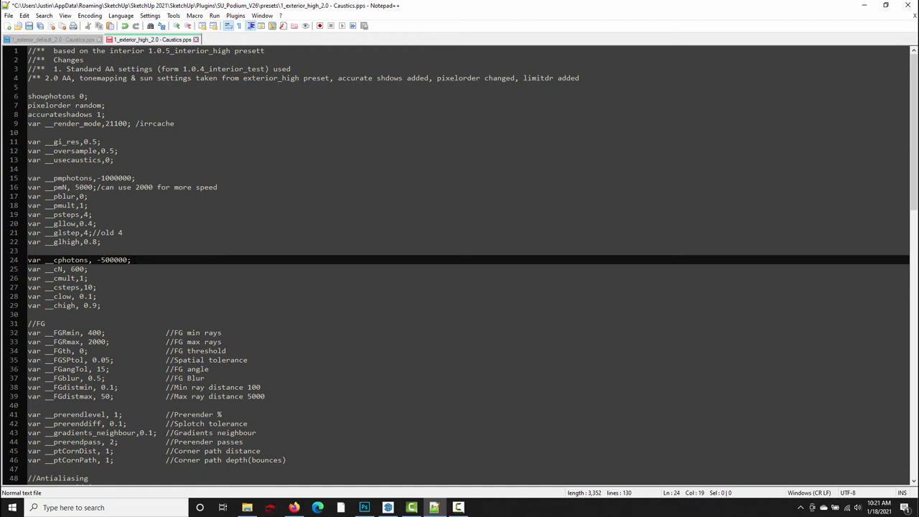
{"action": "key", "text": "ctrl+z"}
{"action": "key", "text": "Down"}
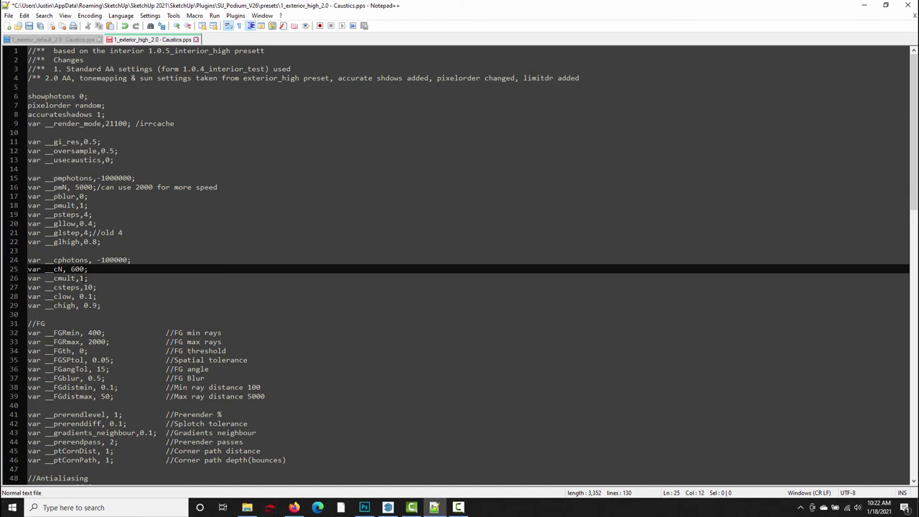
{"action": "double_click", "coordinate": [81, 278]}
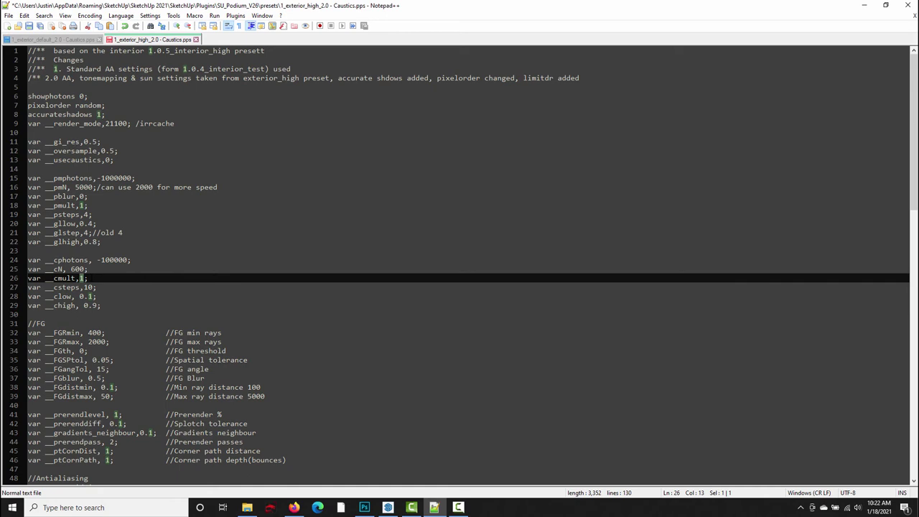
{"action": "key", "text": "End"}
{"action": "double_click", "coordinate": [82, 278]}
{"action": "key", "text": "BackSpace"}
{"action": "type", "text": "2"}
{"action": "key", "text": "BackSpace"}
{"action": "type", "text": "1"}
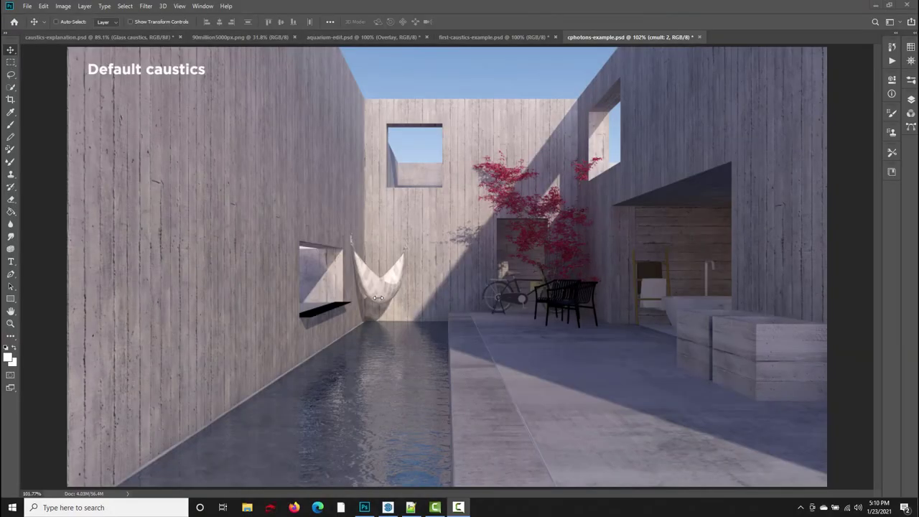
Step: In Photoshop, show the cphotons renders from 500 thousand up to 90 million, with the cmult: 2 label
{"action": "left_click", "coordinate": [254, 193]}
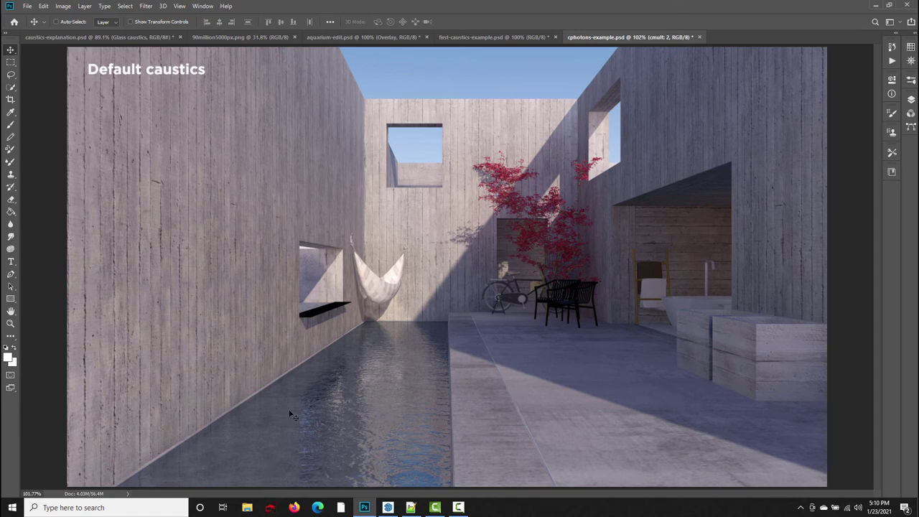
{"action": "left_click", "coordinate": [911, 100]}
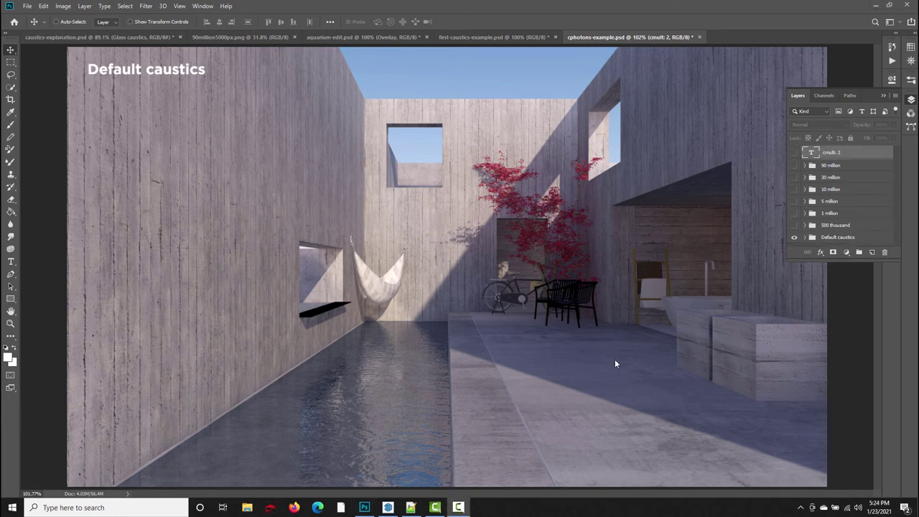
{"action": "left_click", "coordinate": [794, 225]}
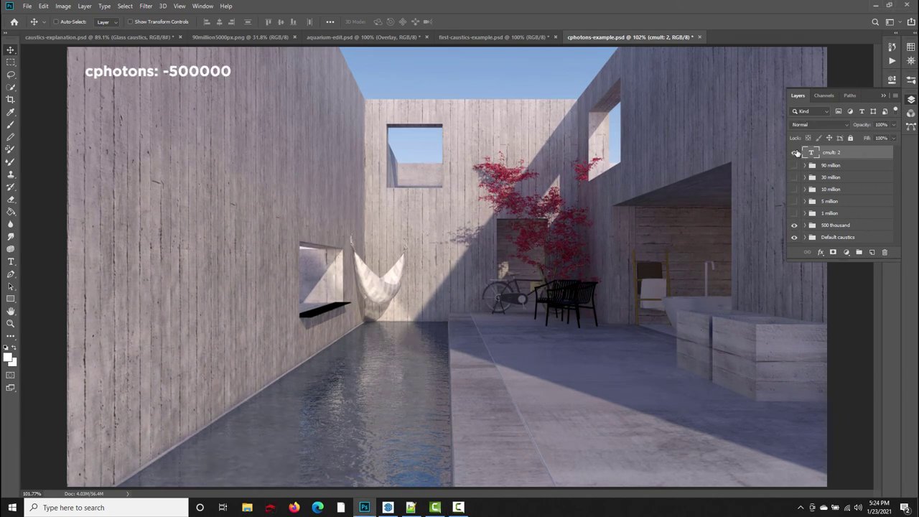
{"action": "left_click", "coordinate": [794, 152]}
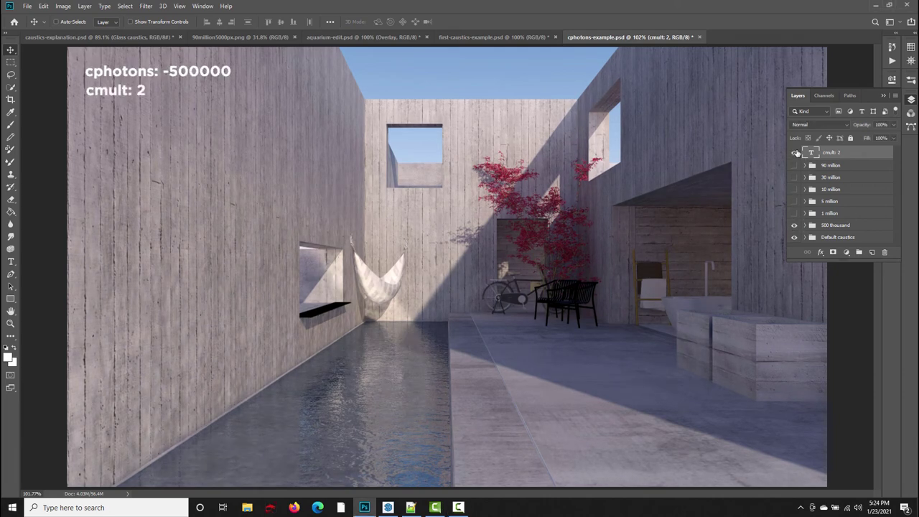
{"action": "left_click", "coordinate": [794, 213]}
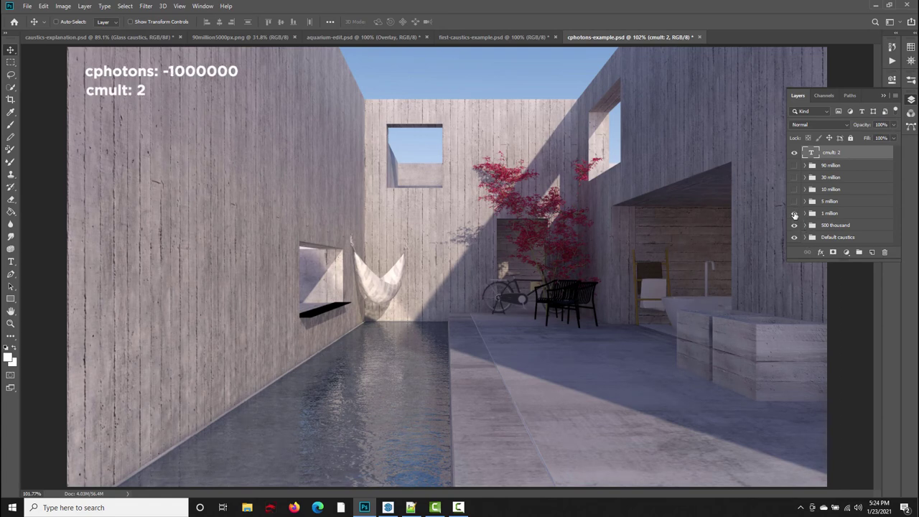
{"action": "left_click", "coordinate": [794, 202]}
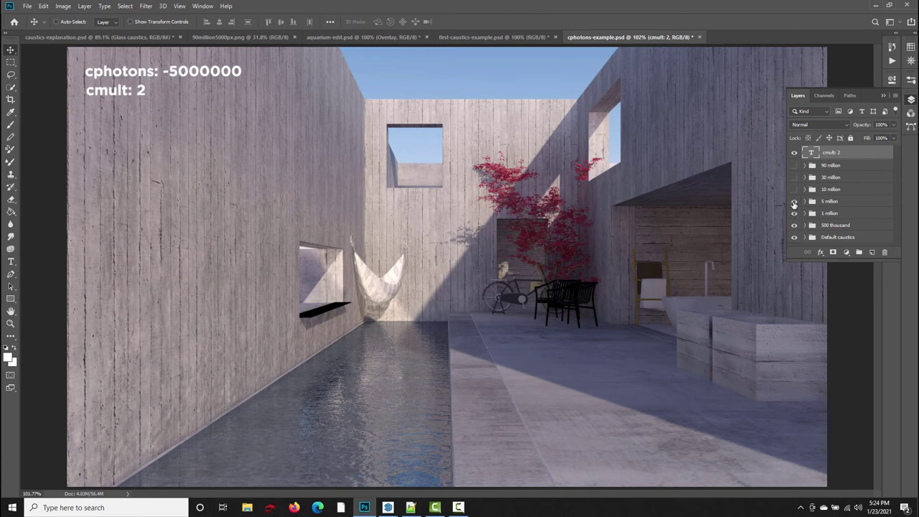
{"action": "left_click", "coordinate": [794, 189]}
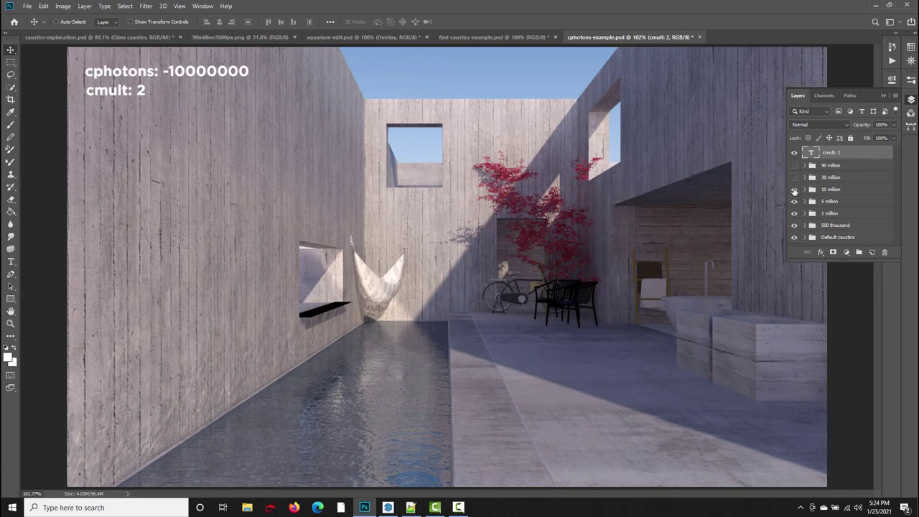
{"action": "left_click", "coordinate": [794, 177]}
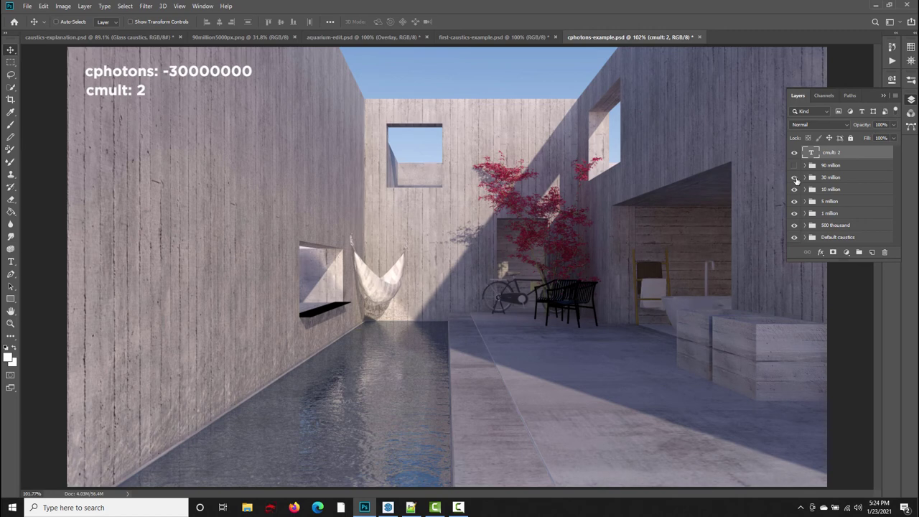
{"action": "left_click", "coordinate": [795, 165]}
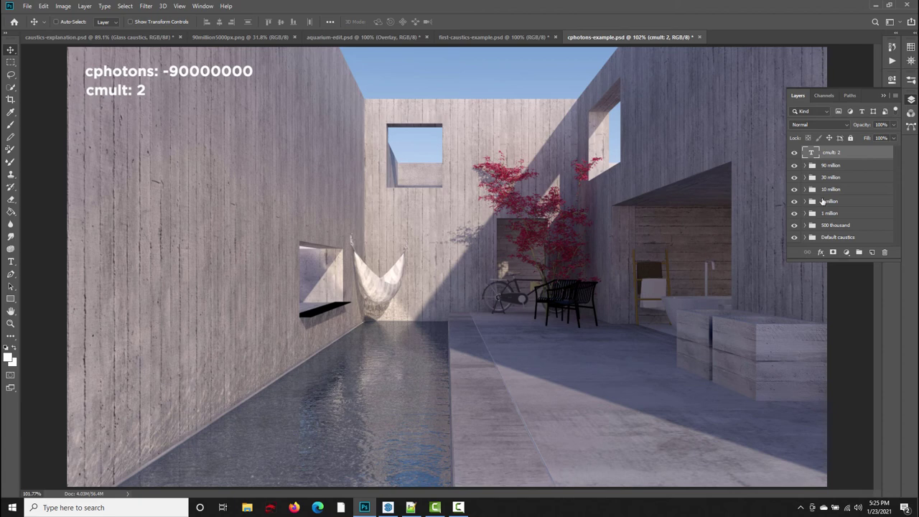
Step: Hide the 90, 30, 10 and 5 million renders to return to -1000000
{"action": "left_click", "coordinate": [795, 165]}
{"action": "left_click", "coordinate": [794, 178]}
{"action": "left_click", "coordinate": [795, 189]}
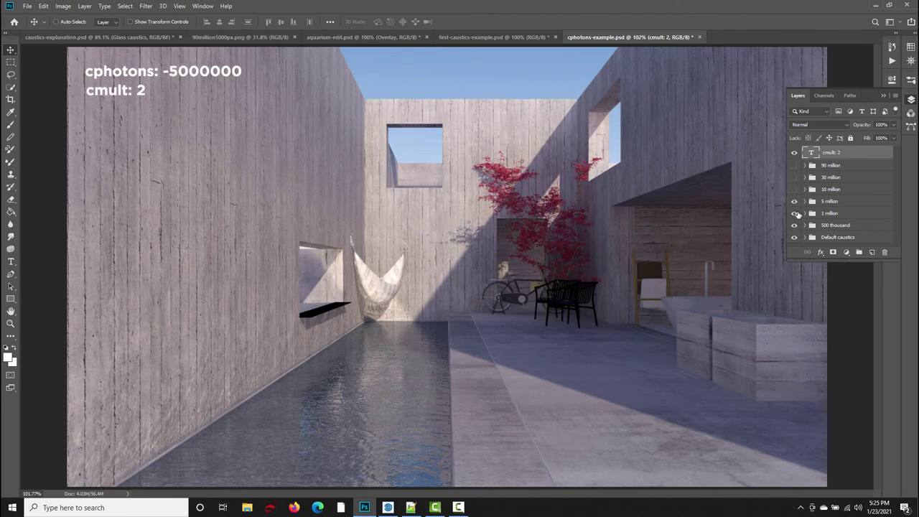
{"action": "left_click", "coordinate": [795, 201]}
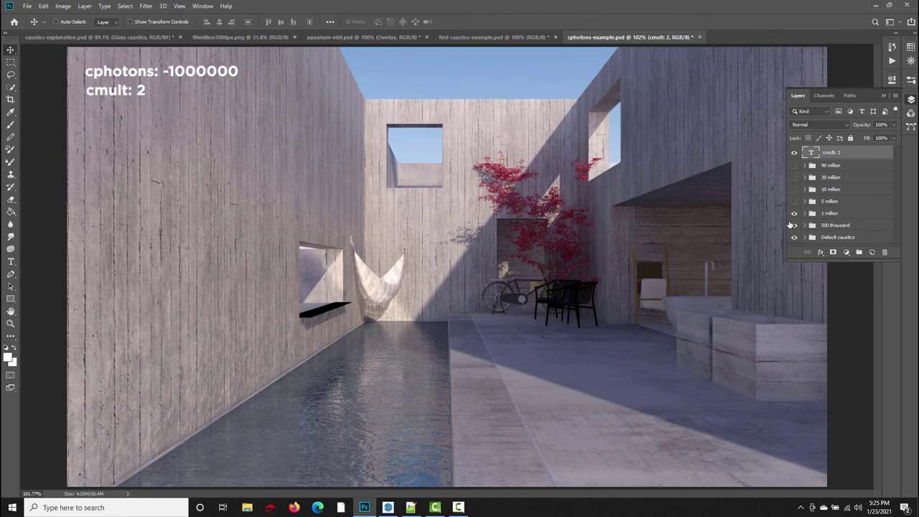
{"action": "left_click", "coordinate": [795, 202]}
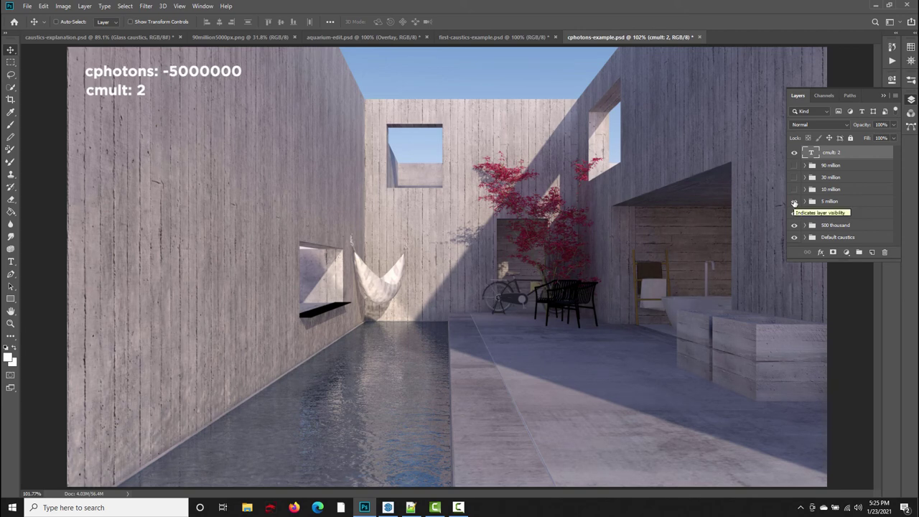
{"action": "left_click", "coordinate": [795, 202]}
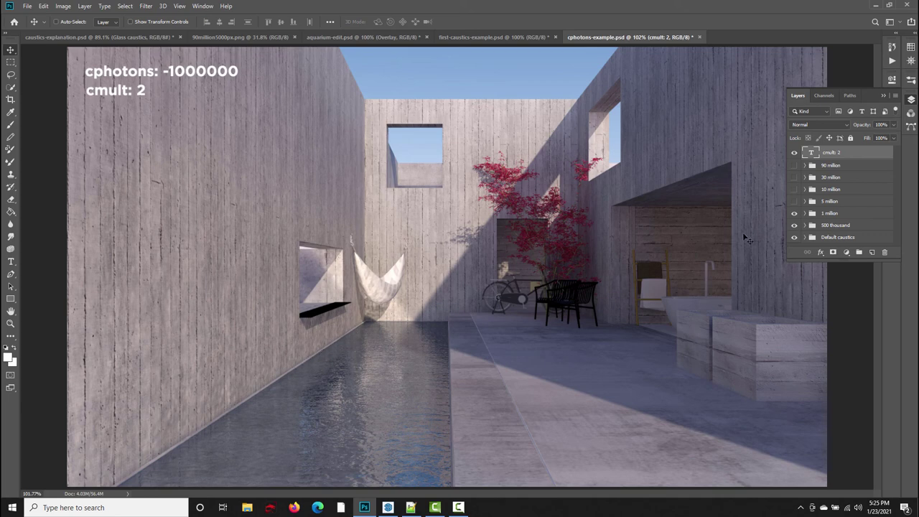
Step: Step back up through 5 to 90 million, then settle on the -10000000 render
{"action": "left_click", "coordinate": [793, 202]}
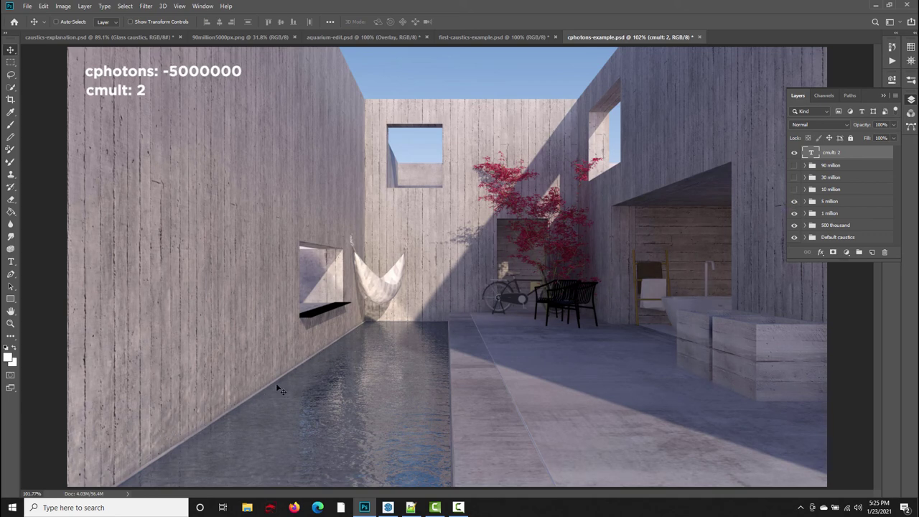
{"action": "left_click", "coordinate": [793, 189]}
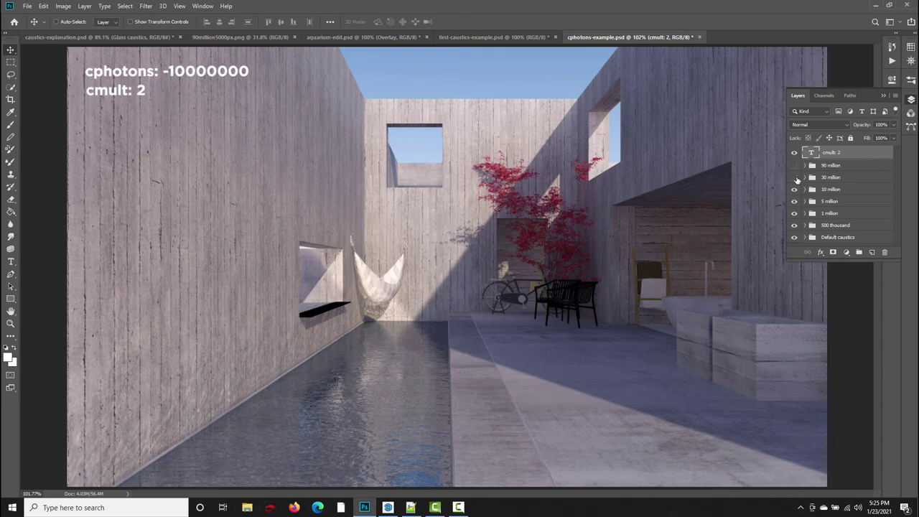
{"action": "left_click", "coordinate": [795, 178]}
{"action": "left_click", "coordinate": [795, 166]}
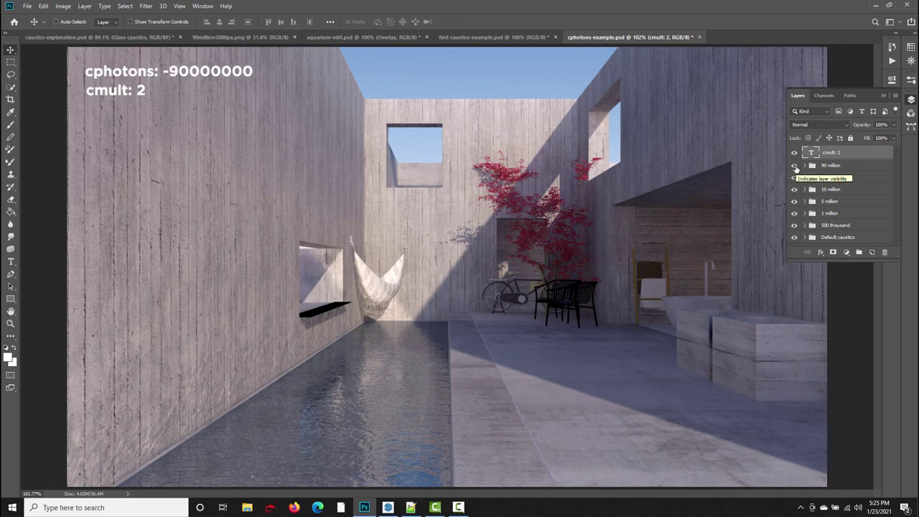
{"action": "left_click", "coordinate": [795, 166]}
{"action": "left_click", "coordinate": [795, 178]}
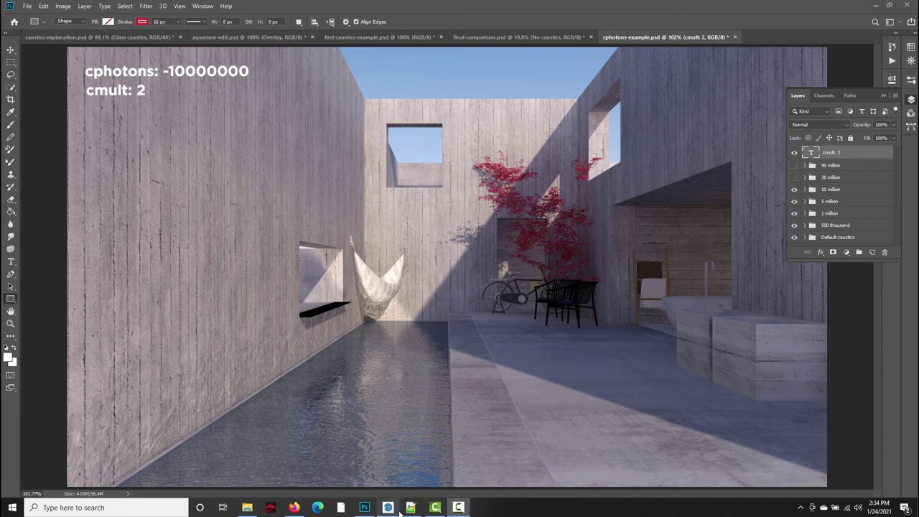
Step: Return to SketchUp and view the Podium Options environment settings with Caustics ticked
{"action": "left_click", "coordinate": [391, 508]}
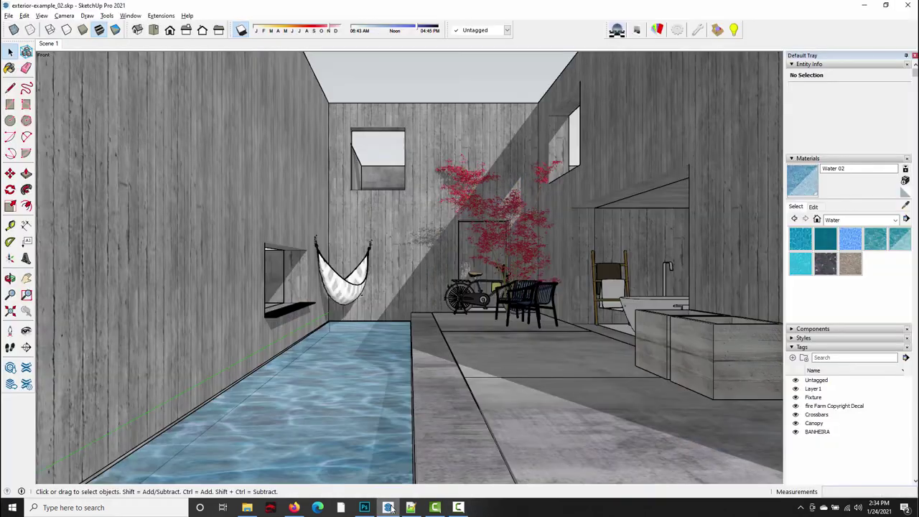
{"action": "left_click", "coordinate": [678, 30]}
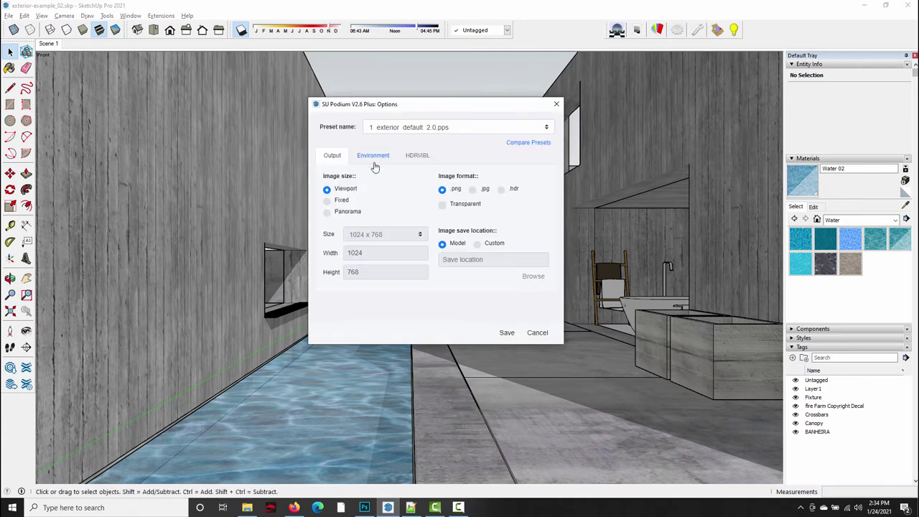
{"action": "left_click", "coordinate": [374, 158]}
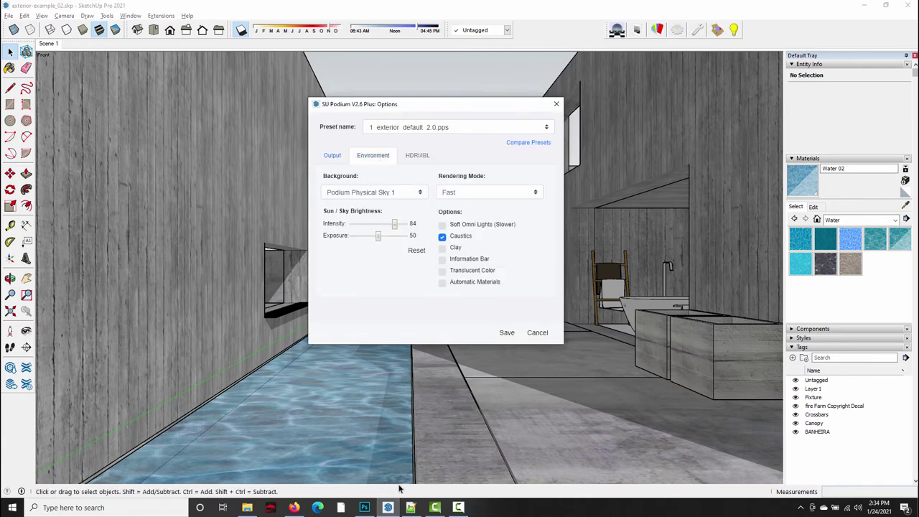
Step: Change __cphotons to -30000000 and __cmult to 2 in the high Caustics preset, then save
{"action": "left_click", "coordinate": [410, 507]}
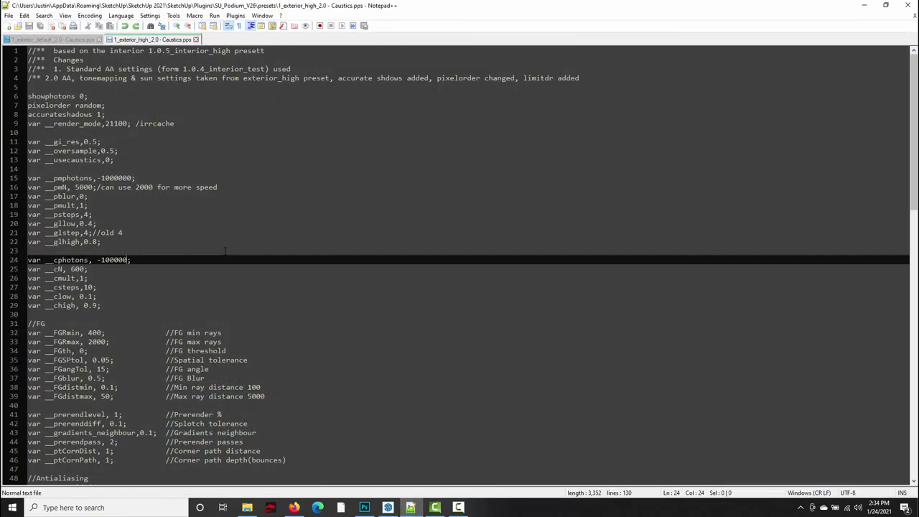
{"action": "left_click_drag", "start_coordinate": [101, 260], "coordinate": [127, 260]}
{"action": "type", "text": "300"}
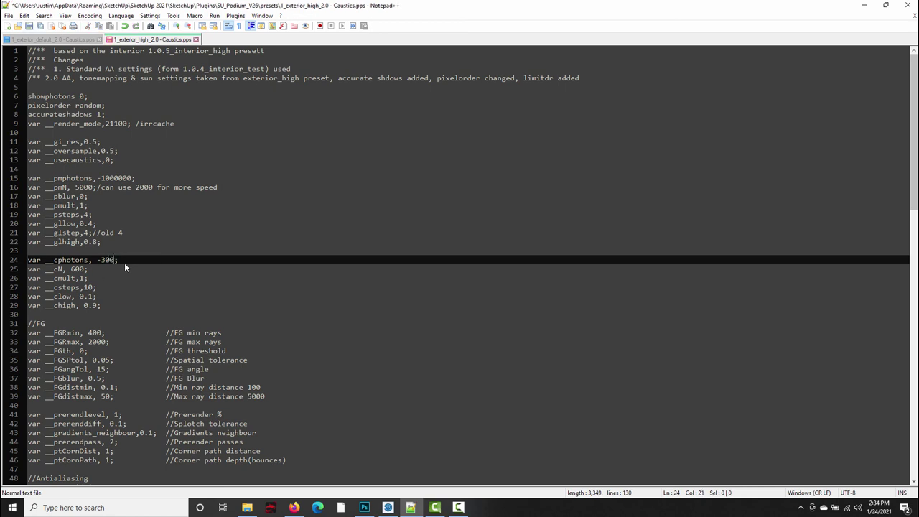
{"action": "left_click", "coordinate": [78, 277]}
{"action": "key", "text": "shift+Right"}
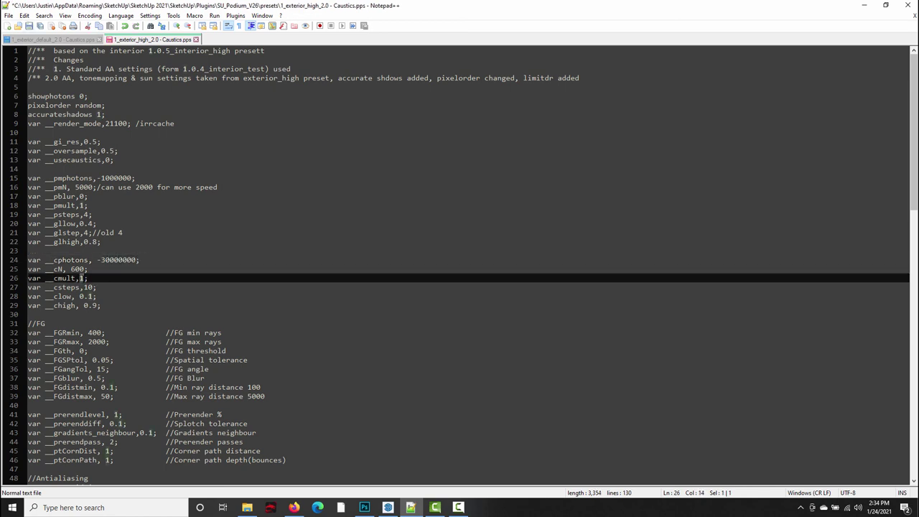
{"action": "type", "text": "2"}
{"action": "key", "text": "ctrl+s"}
Step: Save the Podium Options in SketchUp, then bring up final-comparison.psd in Photoshop
{"action": "left_click", "coordinate": [387, 507]}
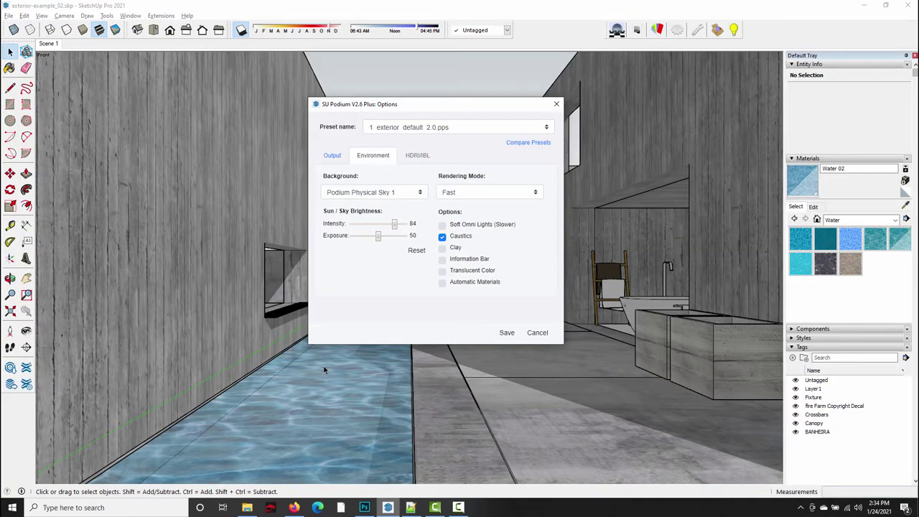
{"action": "left_click", "coordinate": [506, 332]}
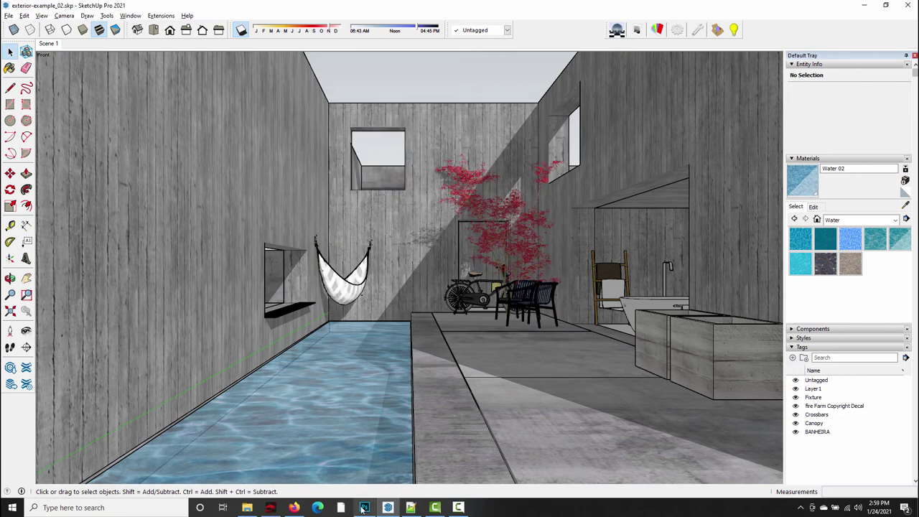
{"action": "left_click", "coordinate": [364, 508]}
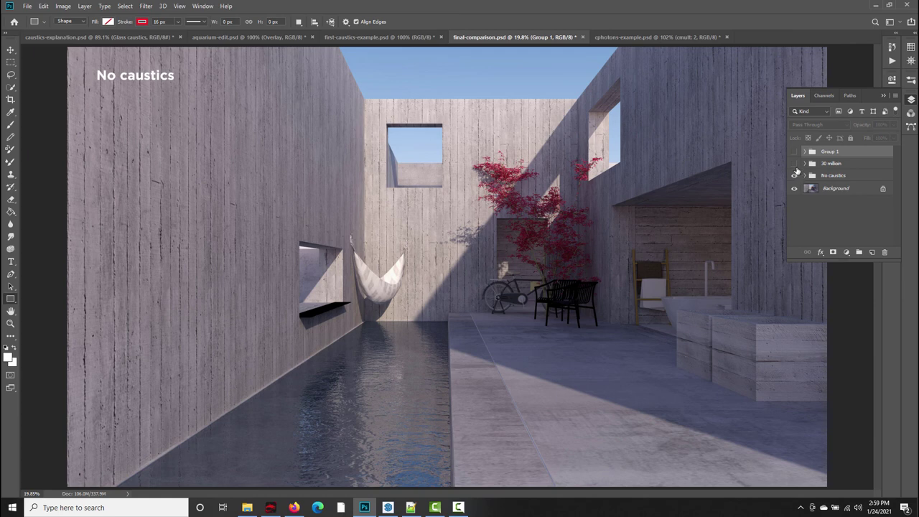
Step: Compare the -30000000 render against No caustics, with Group 1's red frames shown
{"action": "left_click", "coordinate": [794, 164]}
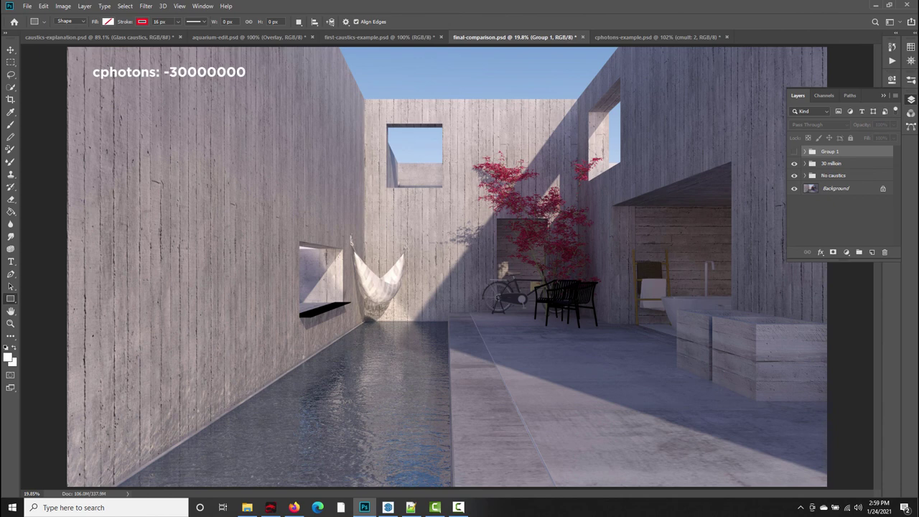
{"action": "left_click", "coordinate": [795, 164]}
{"action": "left_click", "coordinate": [795, 165]}
{"action": "left_click", "coordinate": [795, 152]}
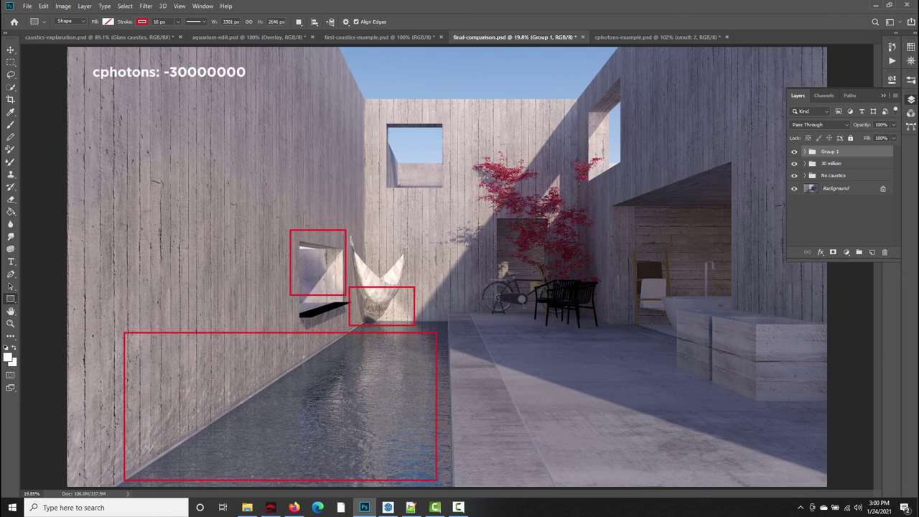
{"action": "left_click", "coordinate": [795, 164]}
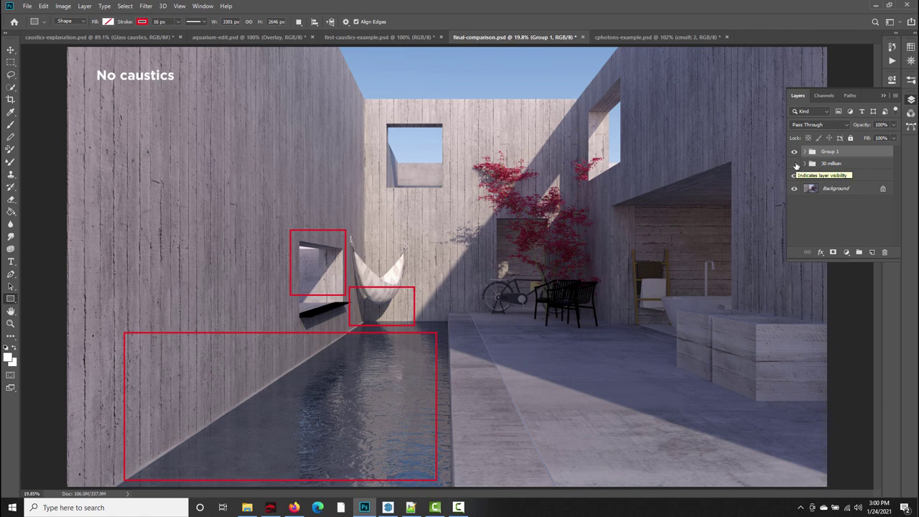
{"action": "left_click", "coordinate": [795, 164]}
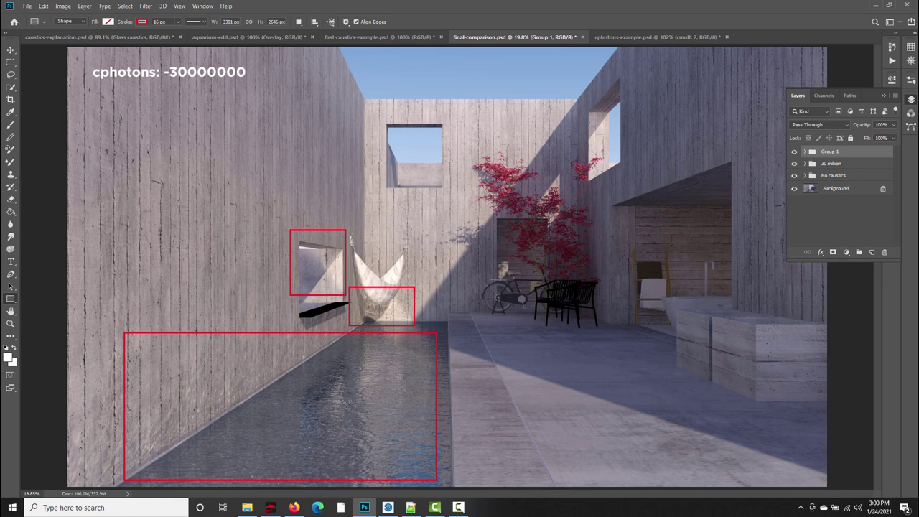
{"action": "key", "text": "ctrl+plus"}
{"action": "key", "text": "ctrl+plus"}
{"action": "key", "text": "ctrl+plus"}
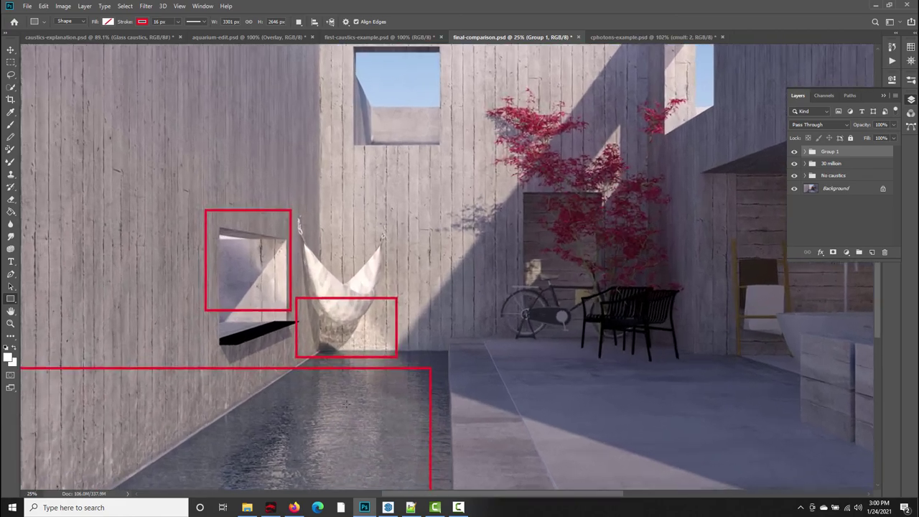
{"action": "key", "text": "ctrl+plus"}
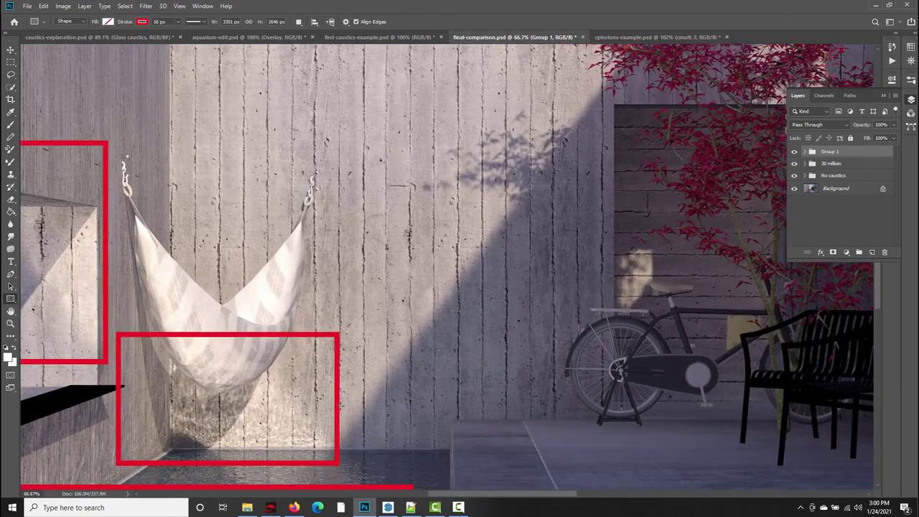
{"action": "left_click_drag", "start_coordinate": [268, 443], "coordinate": [377, 414]}
{"action": "left_click_drag", "start_coordinate": [405, 329], "coordinate": [413, 354]}
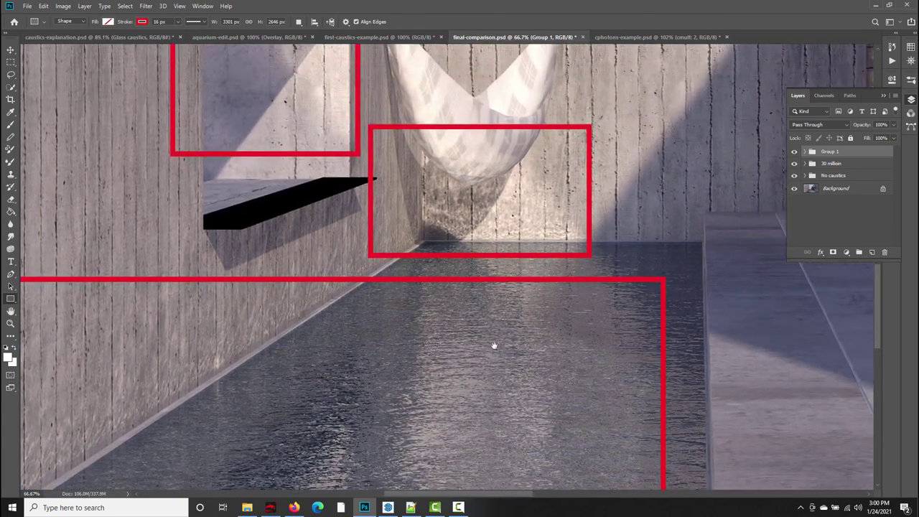
{"action": "left_click_drag", "start_coordinate": [494, 347], "coordinate": [462, 352]}
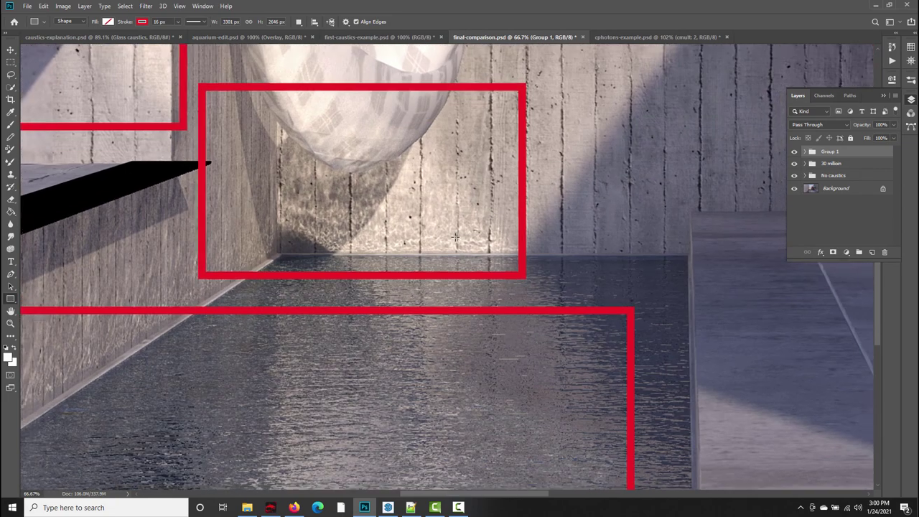
{"action": "scroll", "coordinate": [456, 237], "scroll_direction": "up", "scroll_amount": 1, "text": "alt"}
{"action": "left_click_drag", "start_coordinate": [433, 209], "coordinate": [505, 368]}
{"action": "left_click_drag", "start_coordinate": [231, 108], "coordinate": [443, 238]}
{"action": "left_click_drag", "start_coordinate": [546, 316], "coordinate": [496, 187]}
{"action": "scroll", "coordinate": [505, 269], "scroll_direction": "down", "scroll_amount": 4, "text": "alt"}
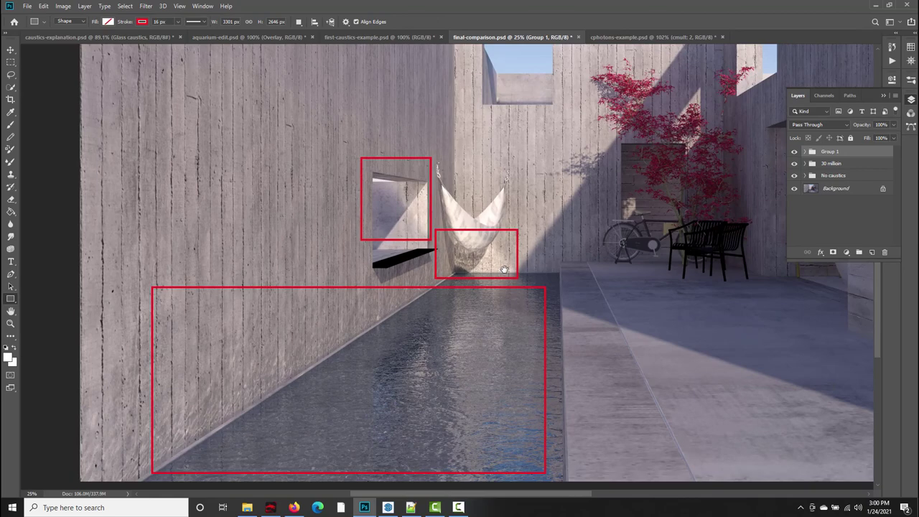
{"action": "scroll", "coordinate": [505, 269], "scroll_direction": "down", "scroll_amount": 1, "text": "alt"}
{"action": "scroll", "coordinate": [504, 269], "scroll_direction": "up", "scroll_amount": 1, "text": "alt"}
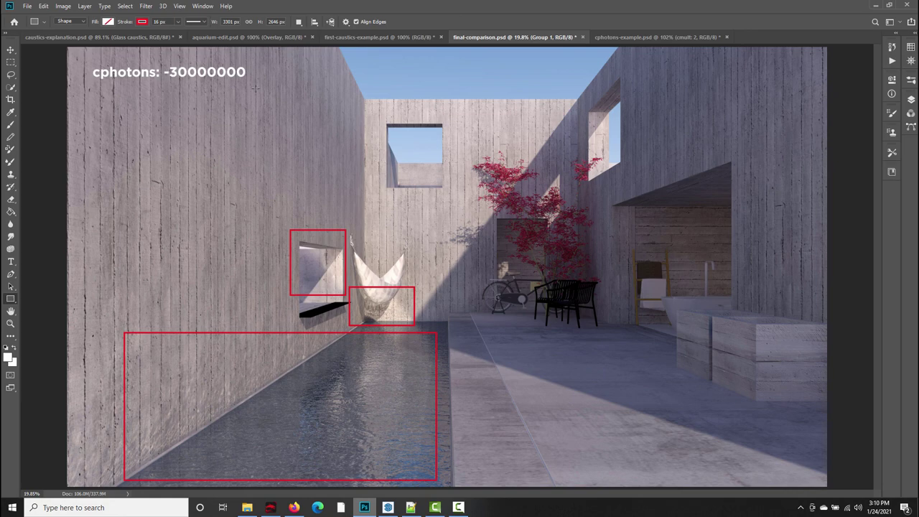
Step: View the aquarium-edit.psd tunnel render, then bring the exterior-example_02.skp courtyard model forward in SketchUp
{"action": "left_click", "coordinate": [249, 36]}
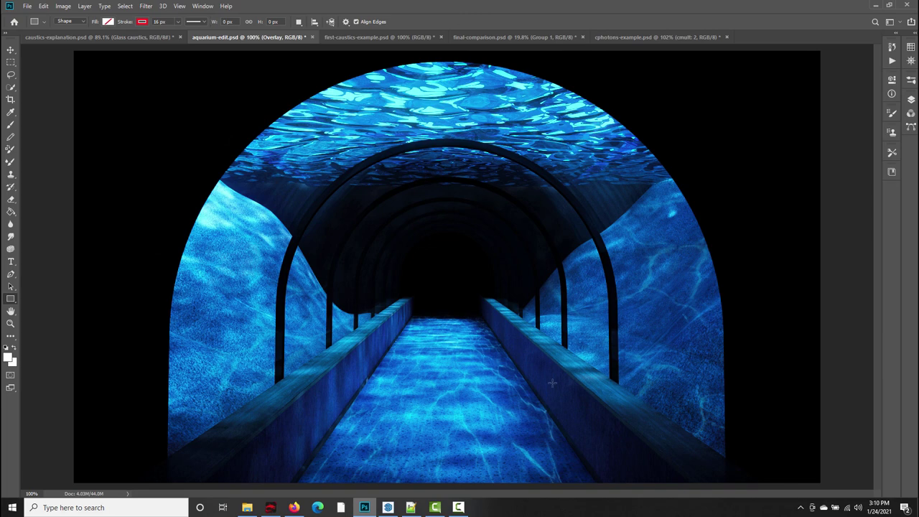
{"action": "left_click", "coordinate": [388, 508]}
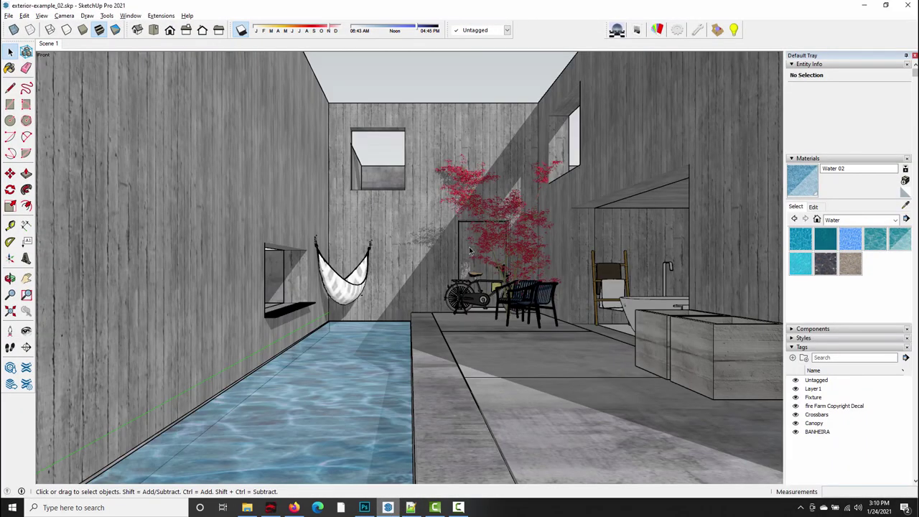